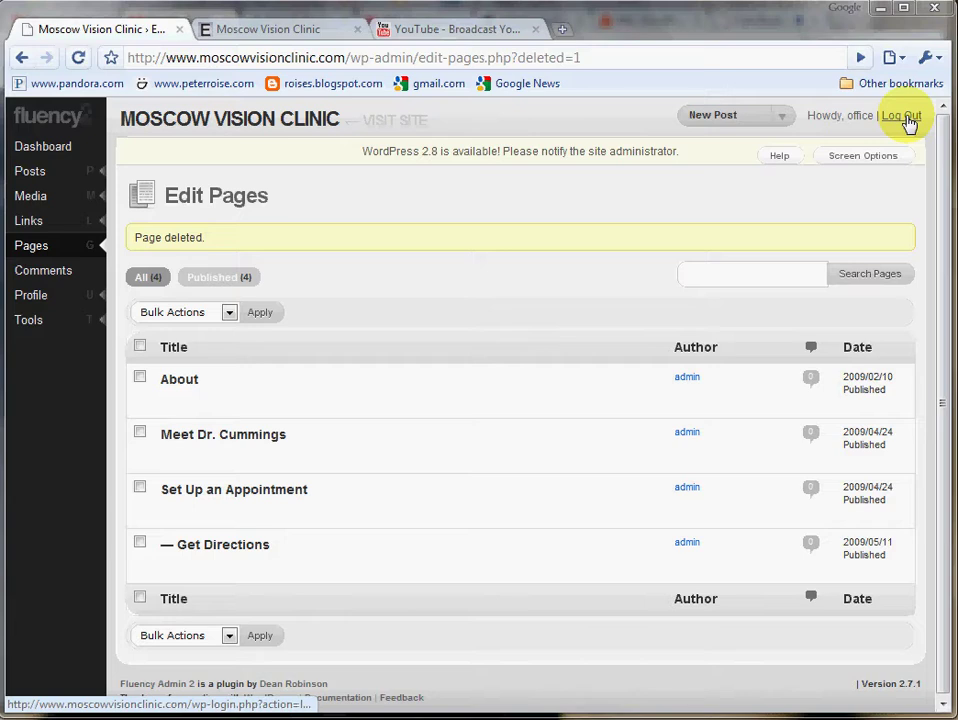
- Log out of the office account and log back in to WordPress as admin with the saved credentials
click(908, 119)
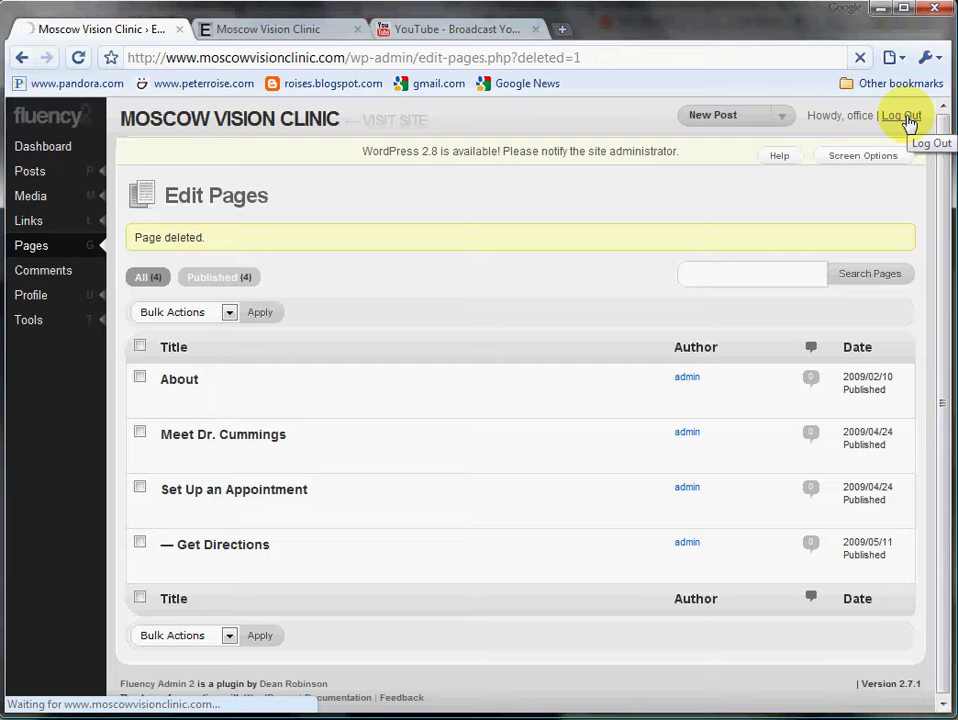
click(906, 120)
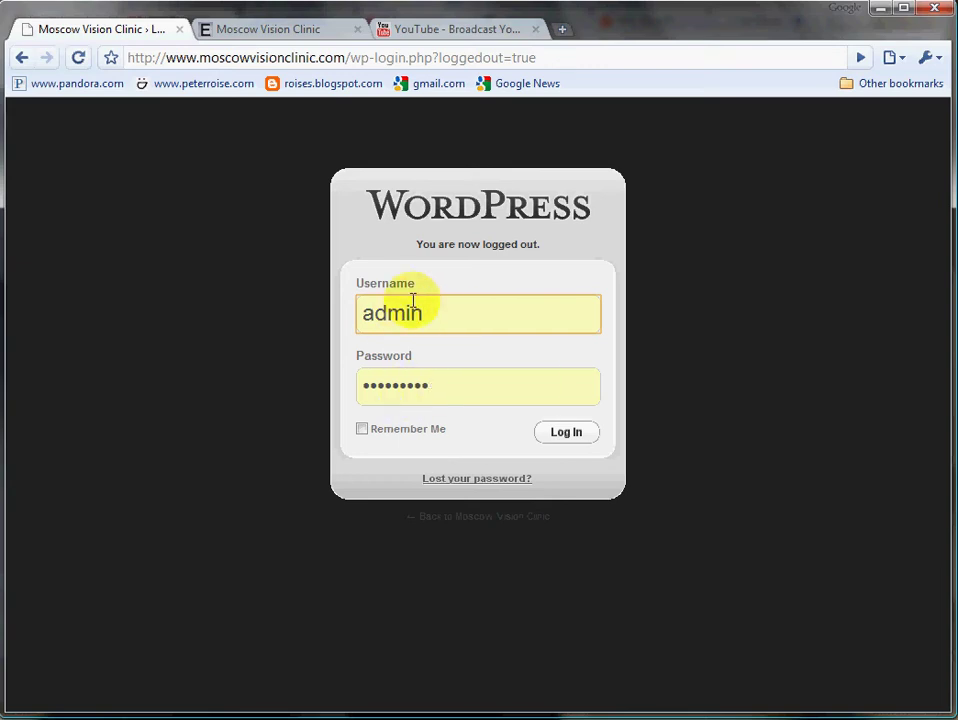
click(562, 434)
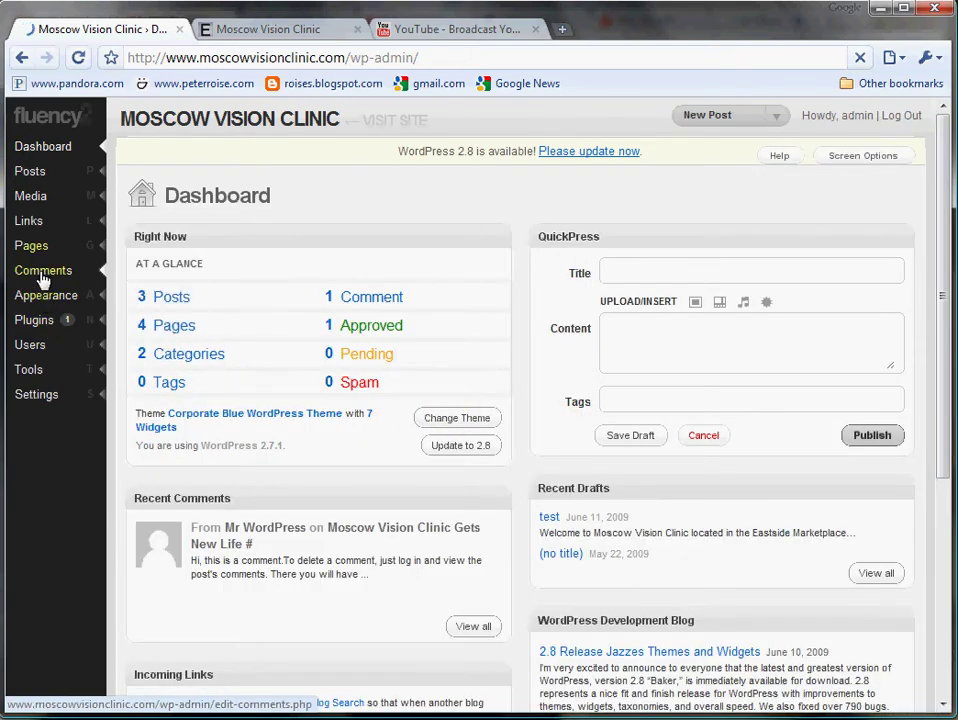
- Open the Manage Themes page in the site's appearance section
mouse_move(41, 180)
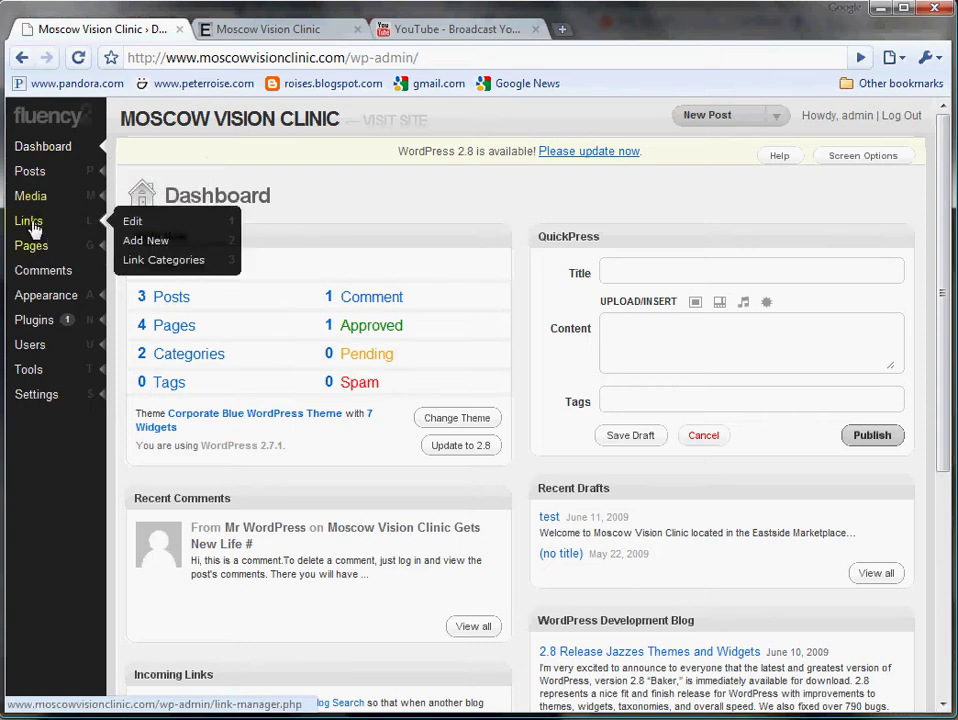
mouse_move(34, 208)
mouse_move(32, 306)
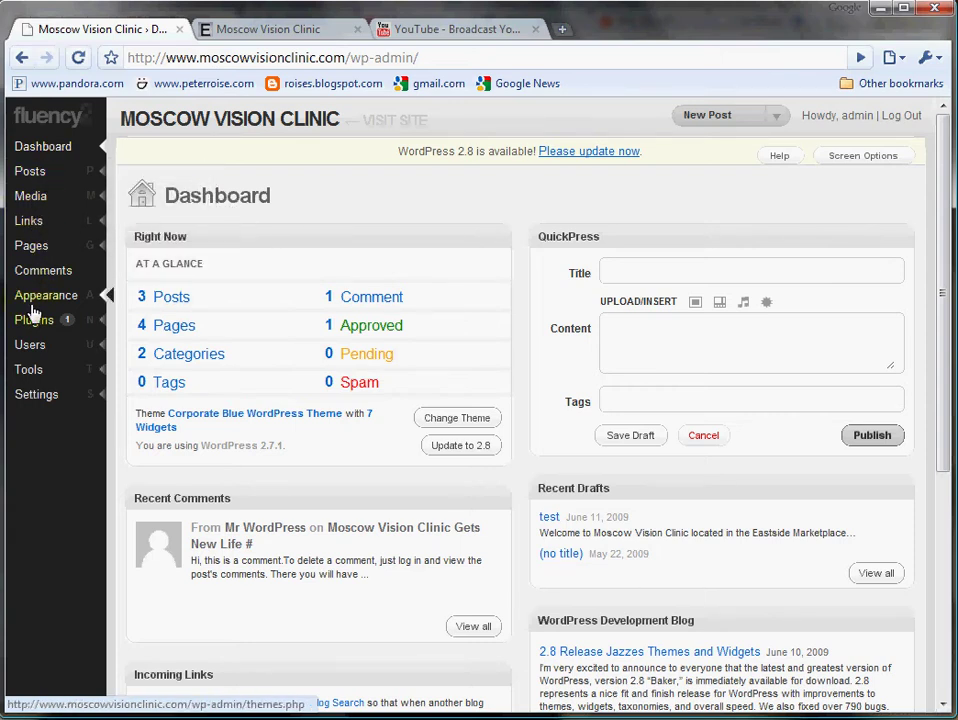
click(140, 298)
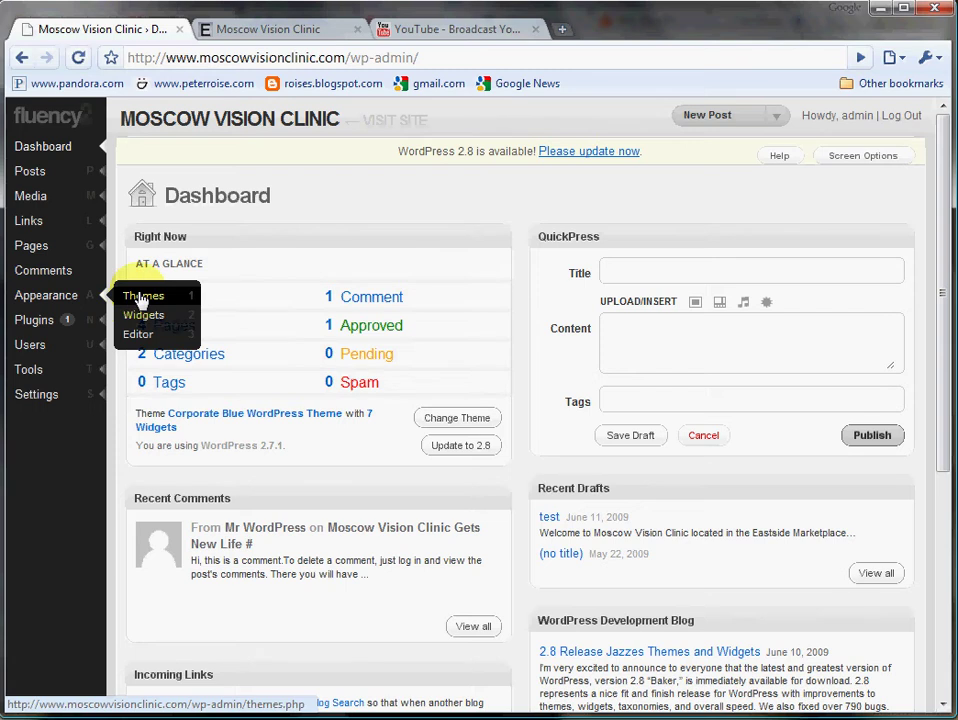
click(140, 298)
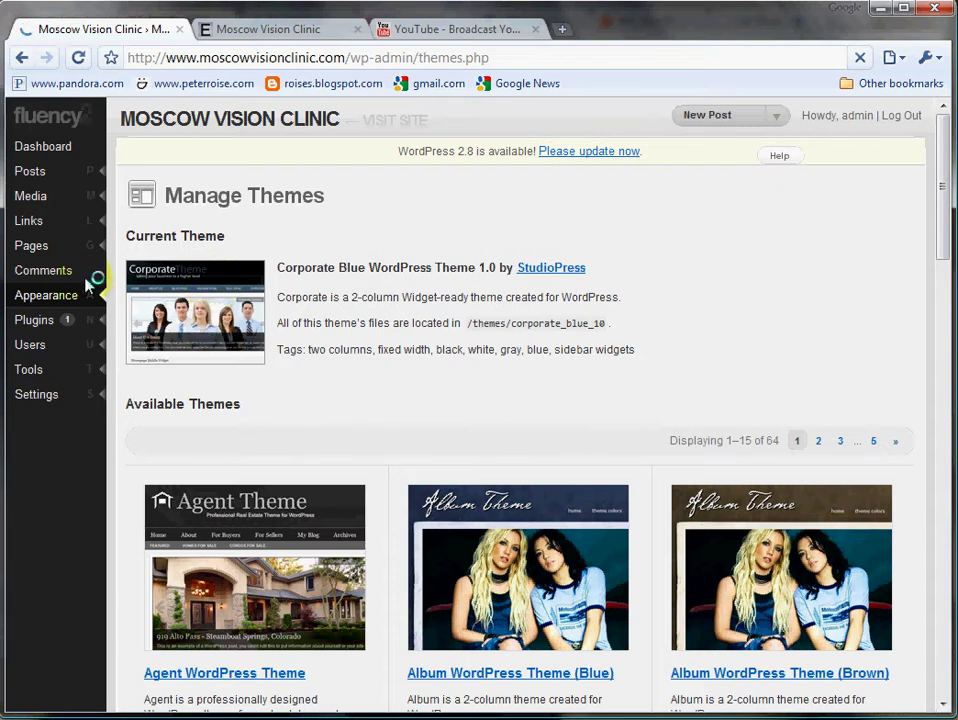
- Browse the available themes and open the Widgets page of the appearance section
mouse_move(66, 300)
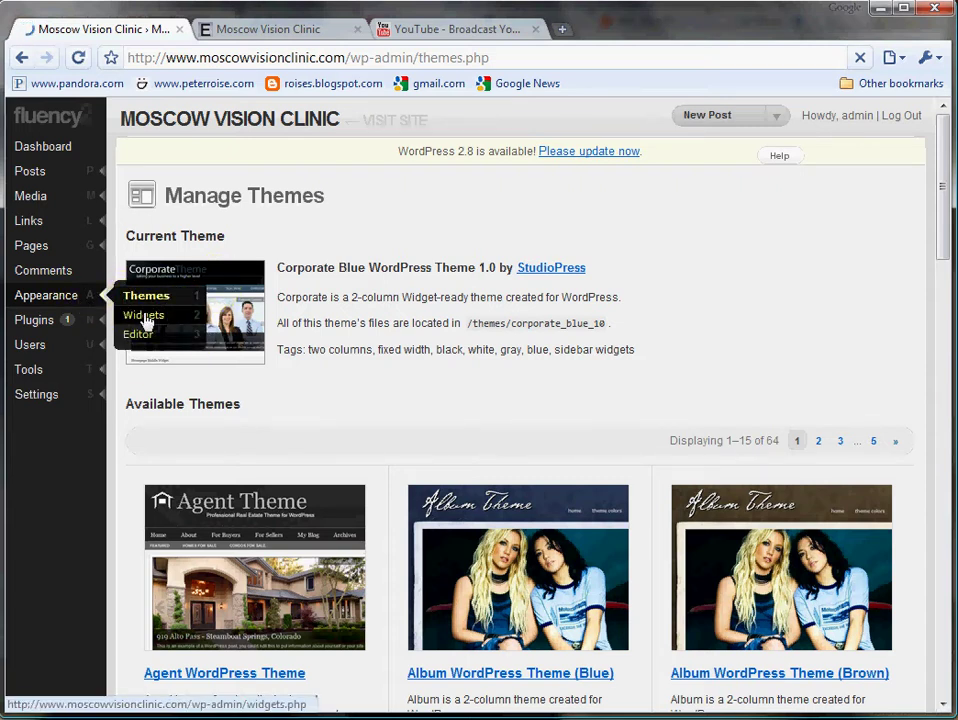
click(146, 318)
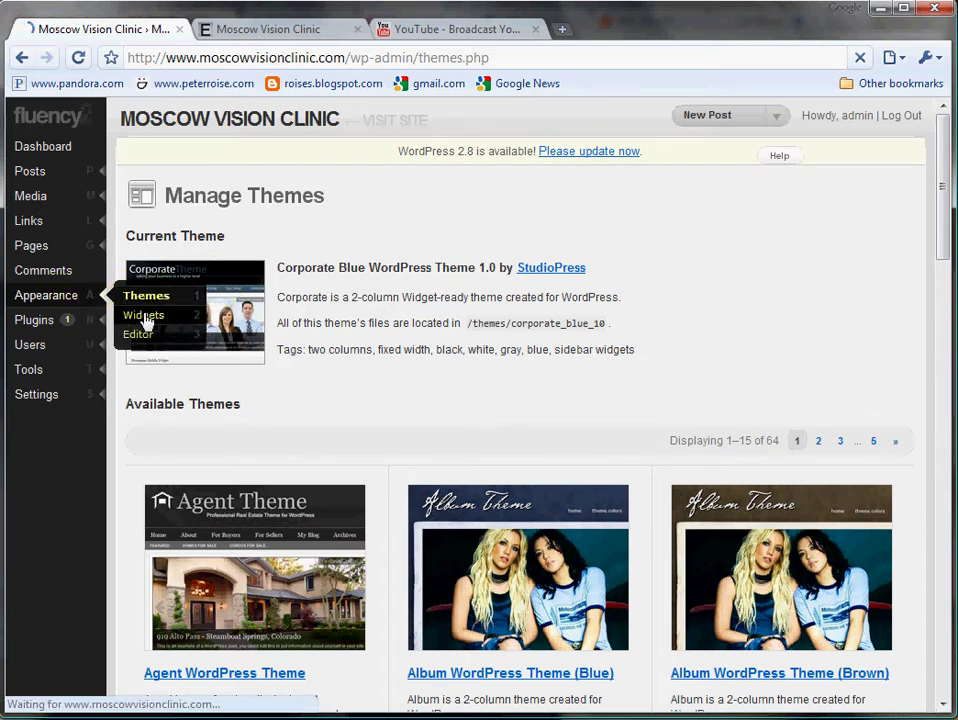
scroll(620, 372, down, 7)
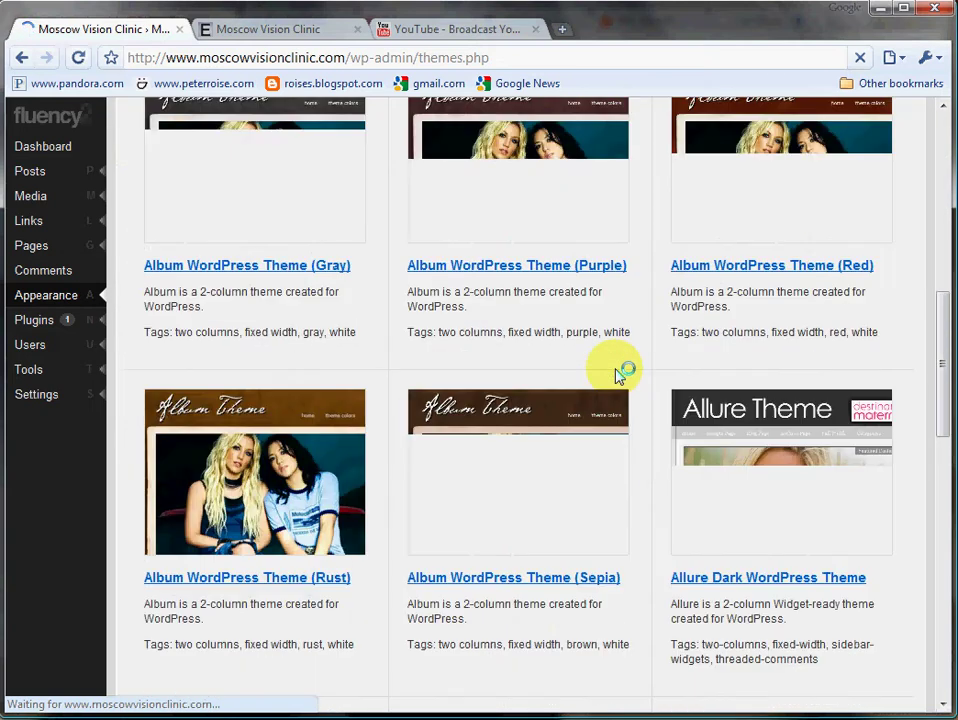
scroll(620, 372, down, 3)
scroll(620, 372, down, 3)
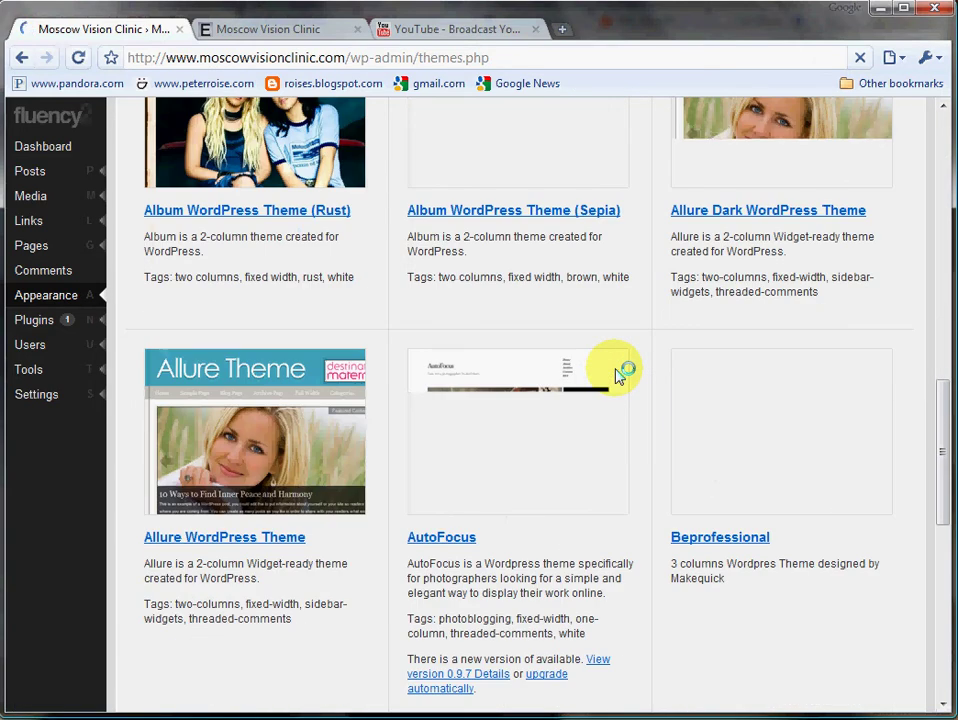
scroll(620, 372, up, 5)
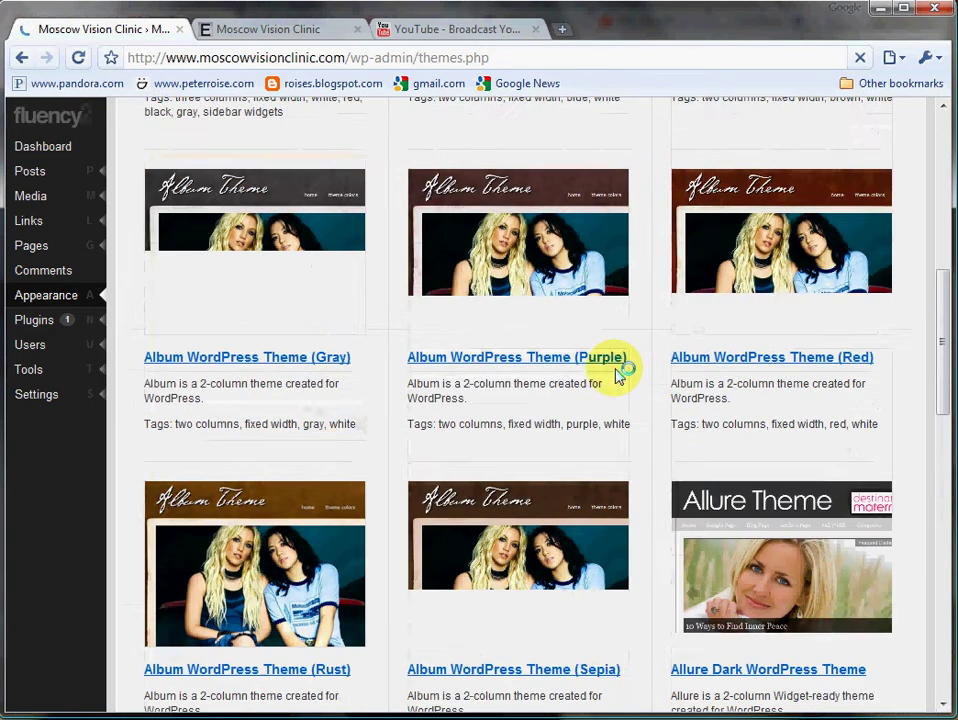
scroll(620, 372, up, 5)
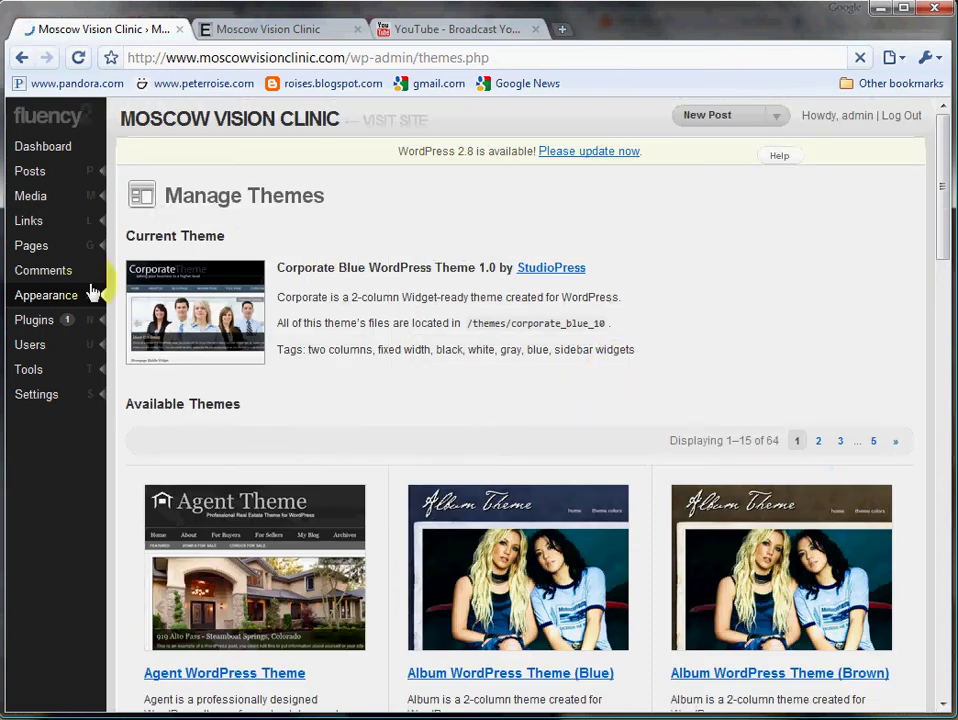
mouse_move(47, 305)
click(143, 315)
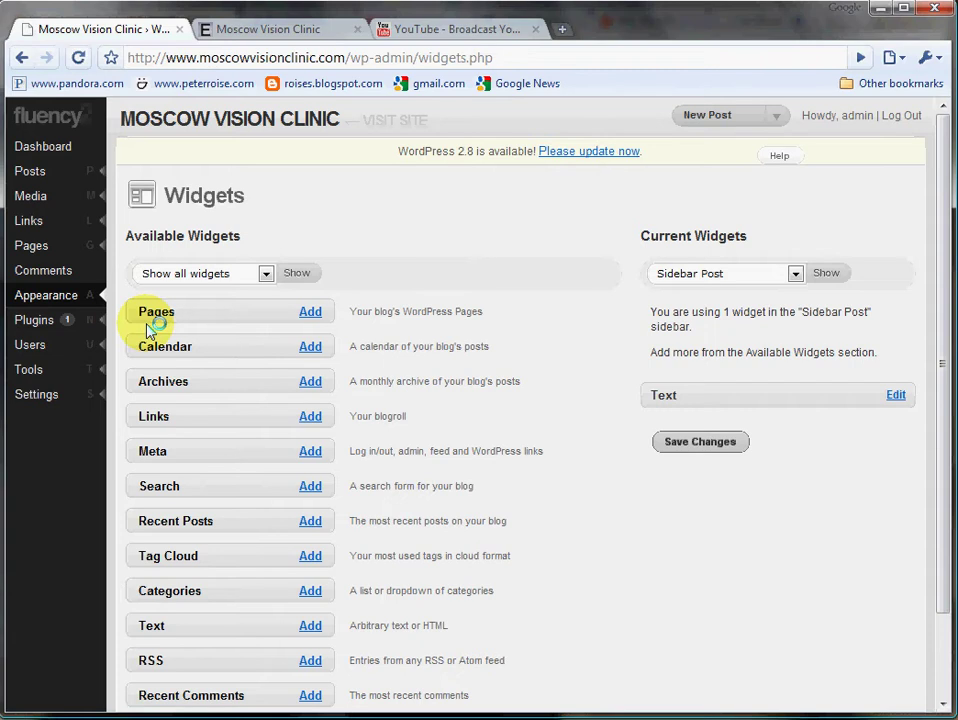
- Review the available widgets and list the widget areas that can be edited
scroll(503, 379, down, 3)
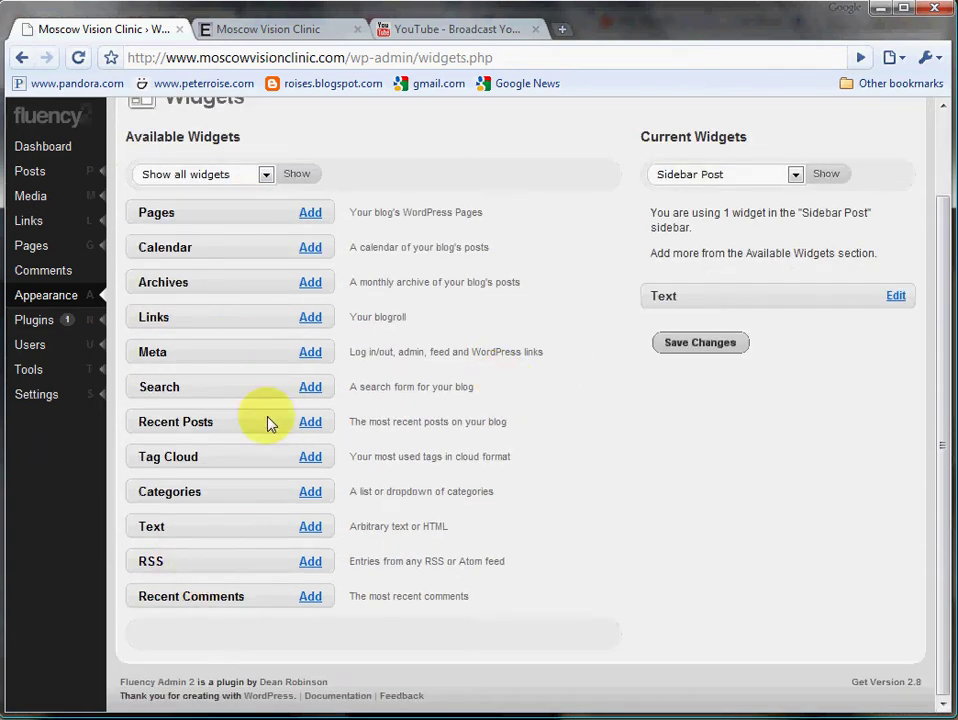
scroll(314, 398, up, 3)
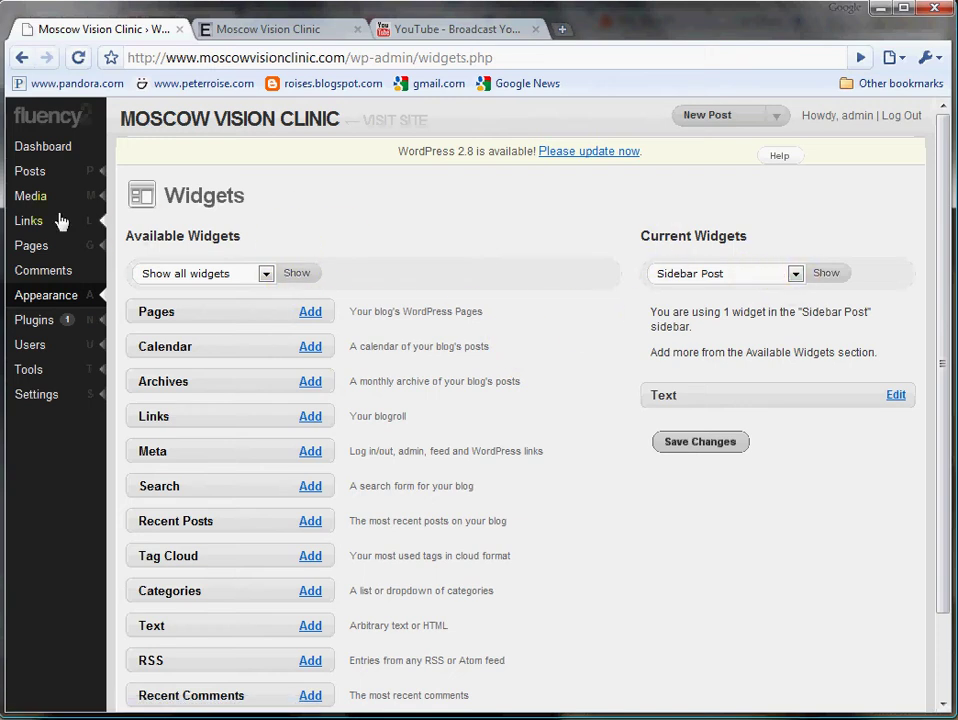
click(795, 275)
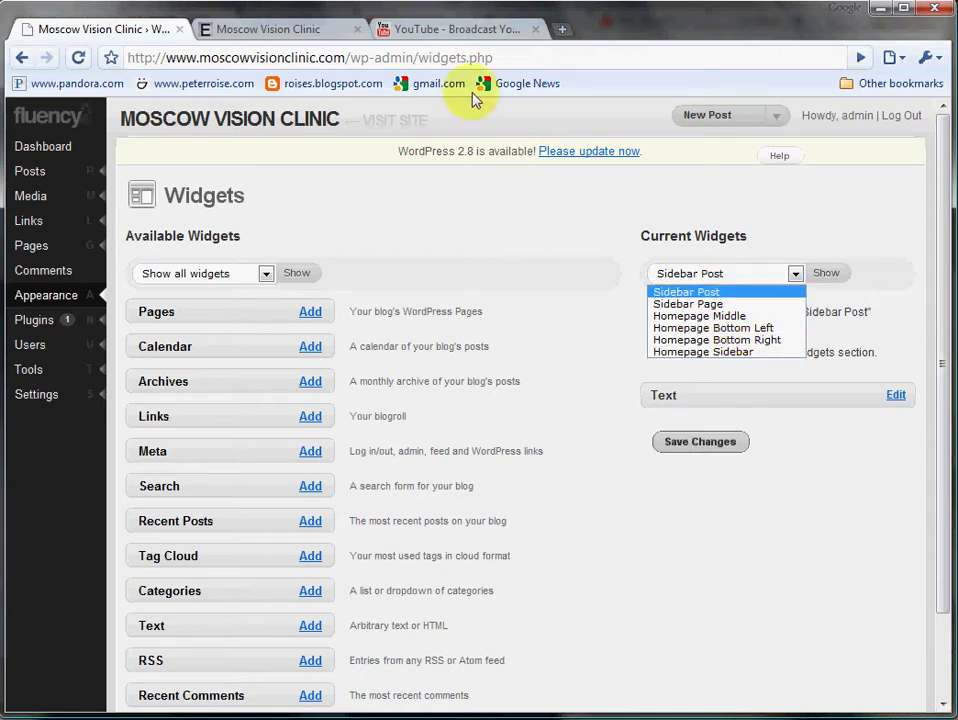
- Switch to the live Moscow Vision Clinic homepage and look over its content blocks from header to footer
click(270, 30)
scroll(637, 385, down, 3)
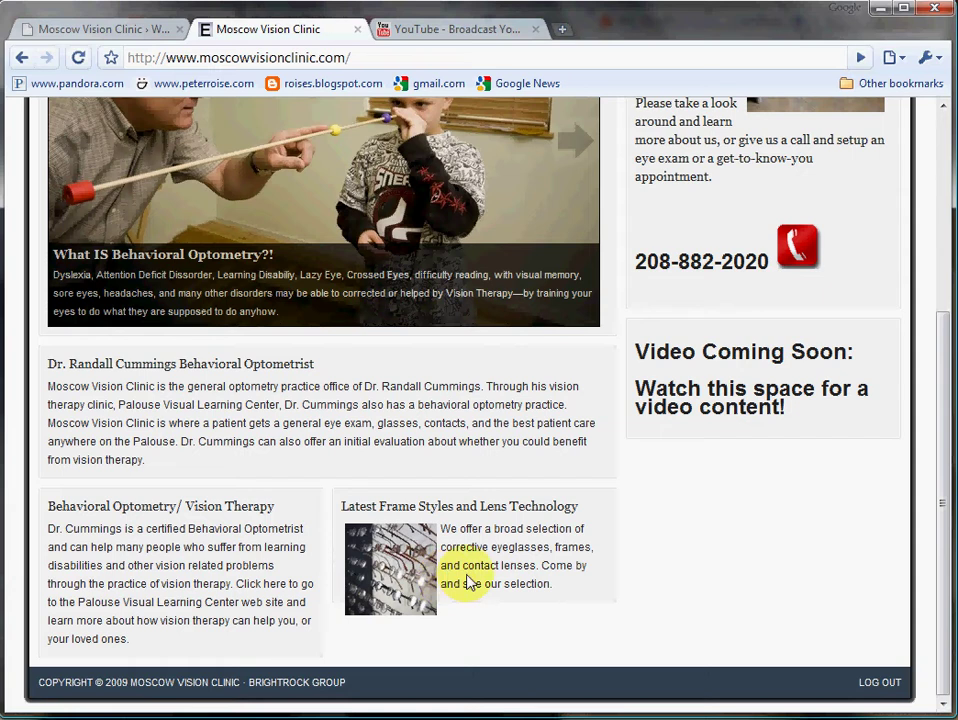
scroll(600, 495, up, 3)
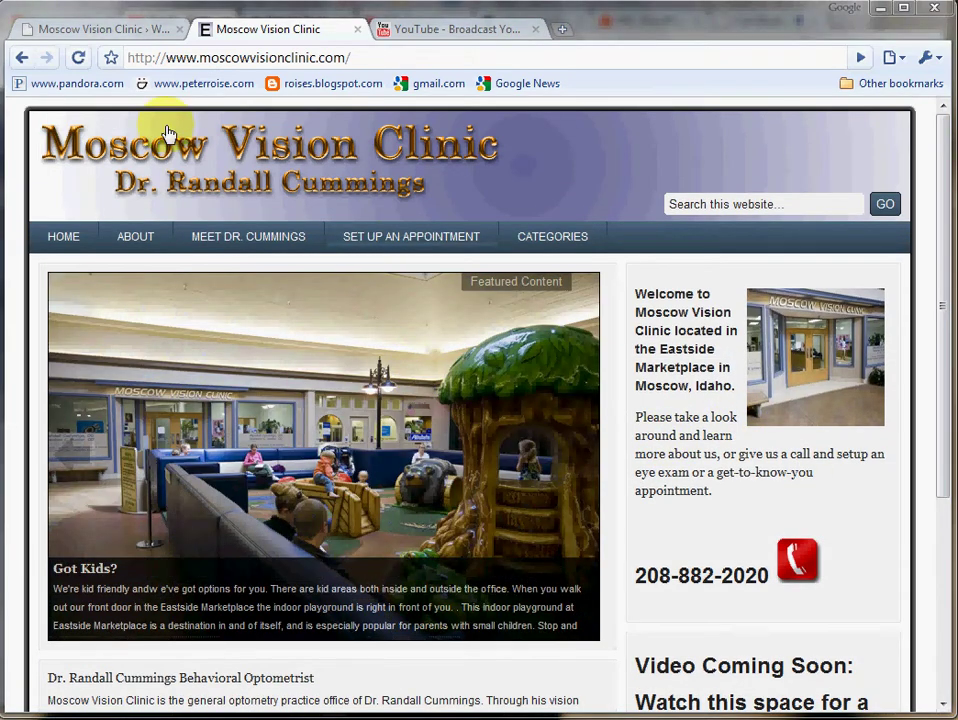
- Return to the widget settings and show the current widgets of the Homepage Sidebar area
click(83, 36)
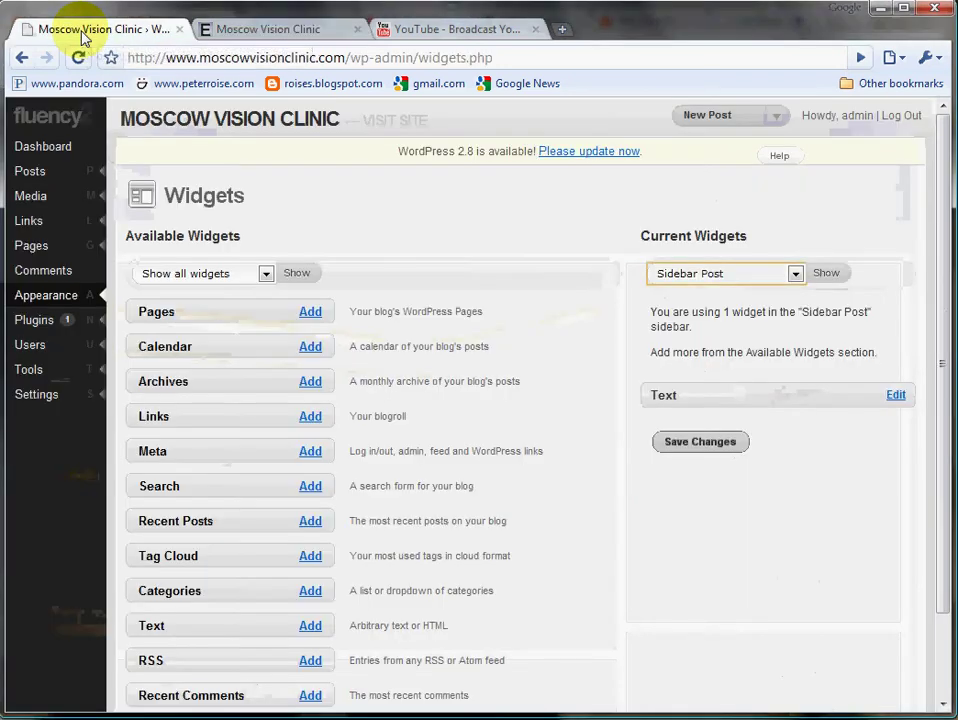
click(795, 275)
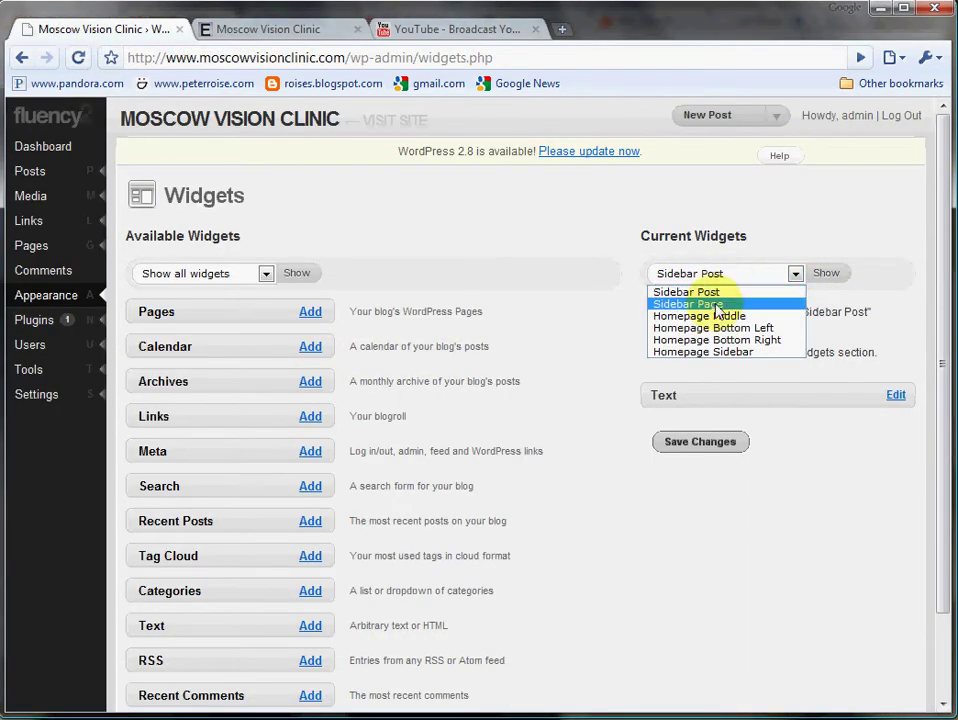
click(724, 356)
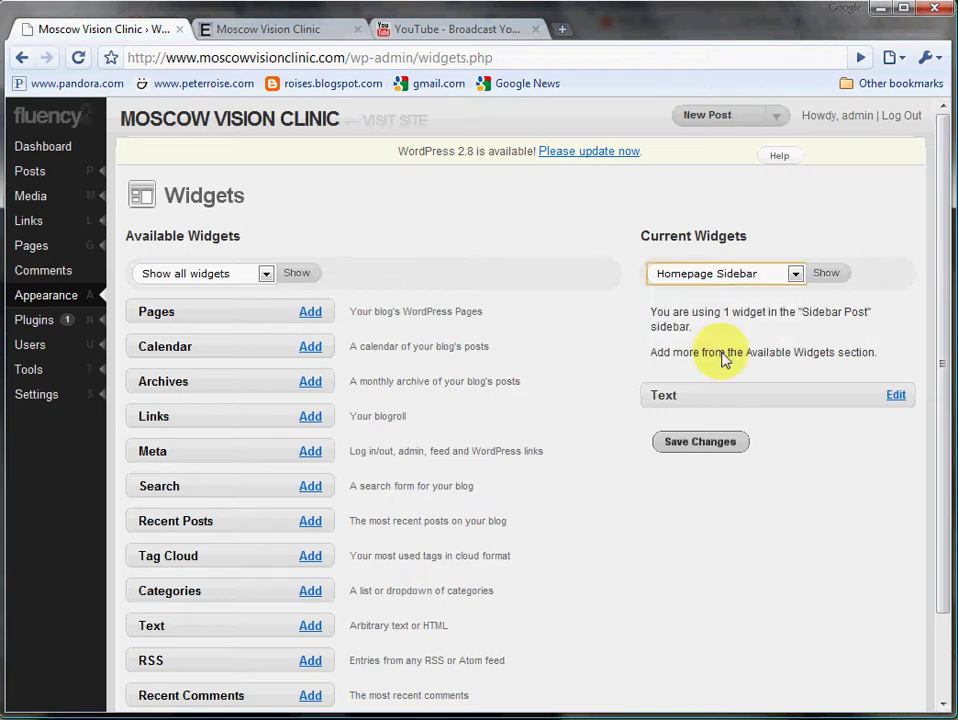
click(827, 274)
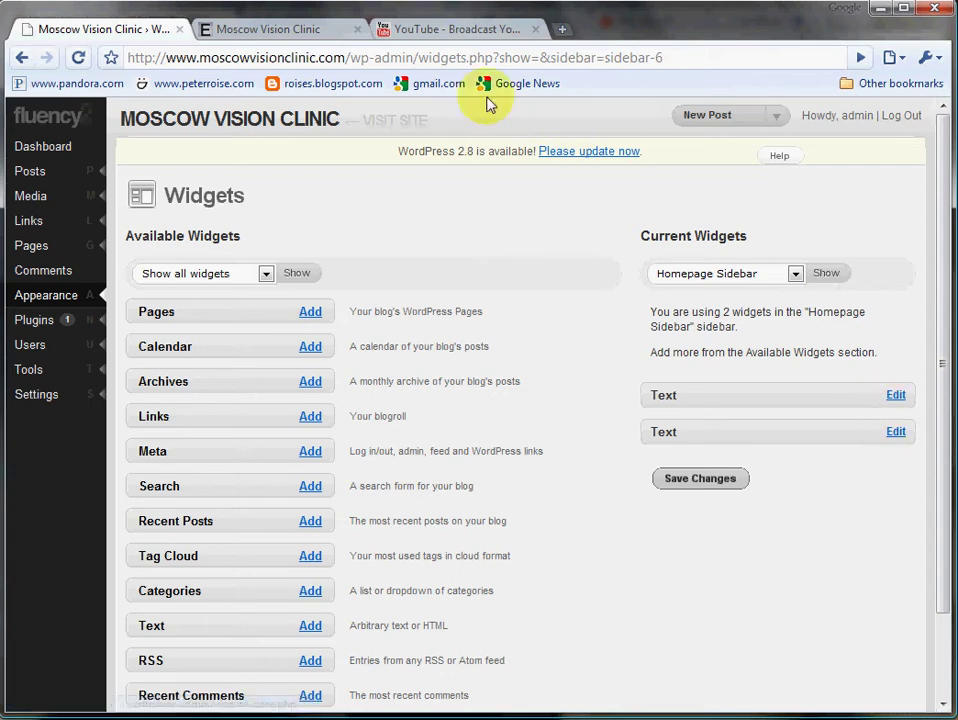
- Examine the welcome and video blocks in the live homepage's sidebar and return to the widget settings
click(240, 36)
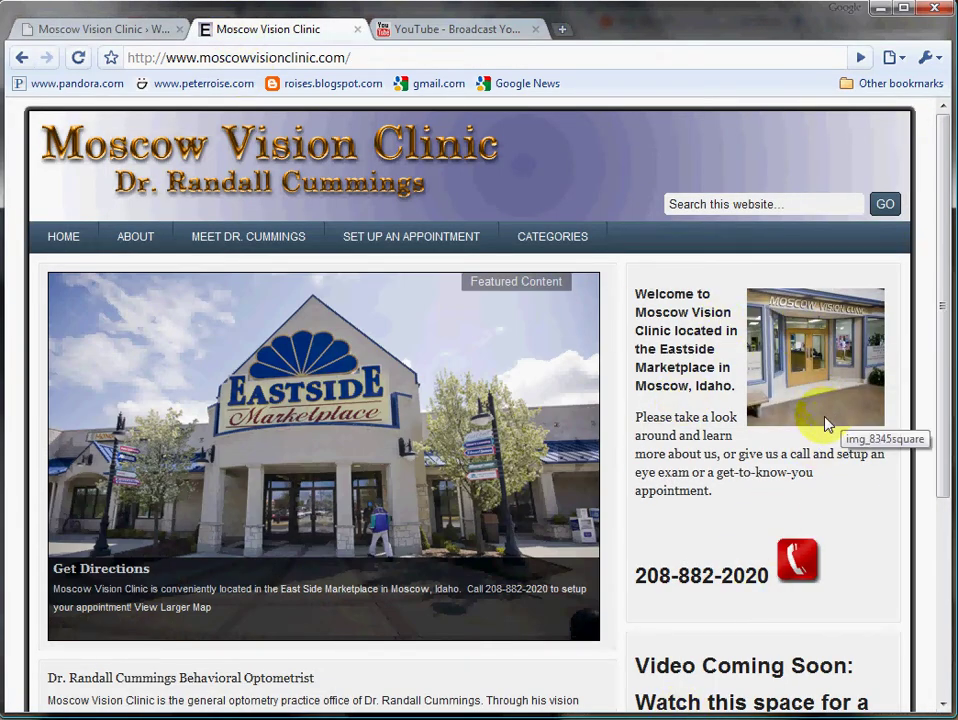
scroll(785, 596, down, 4)
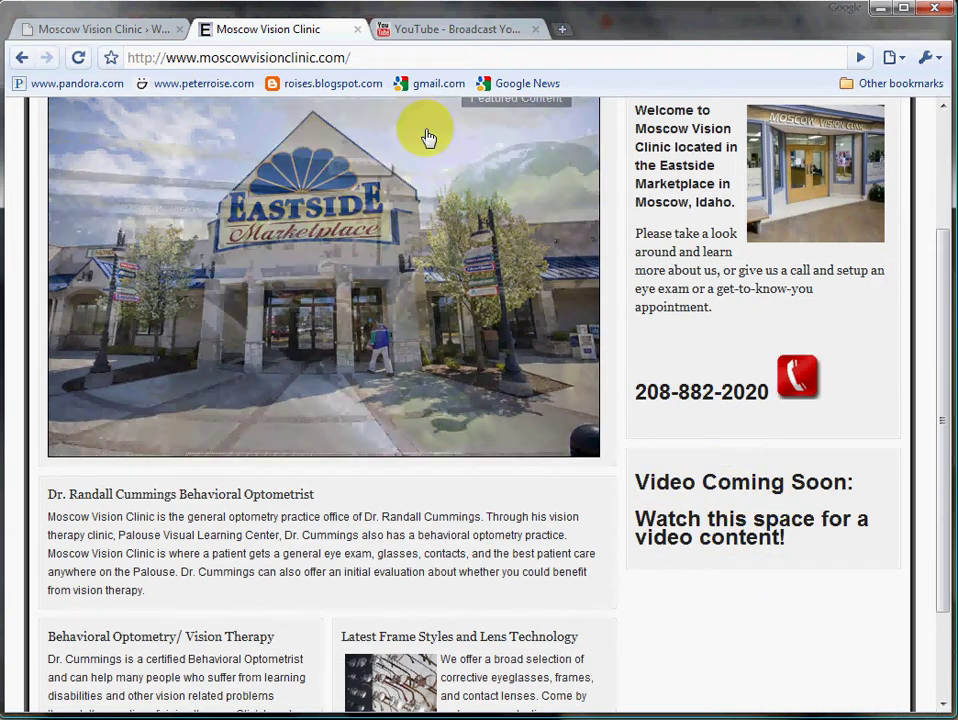
click(123, 33)
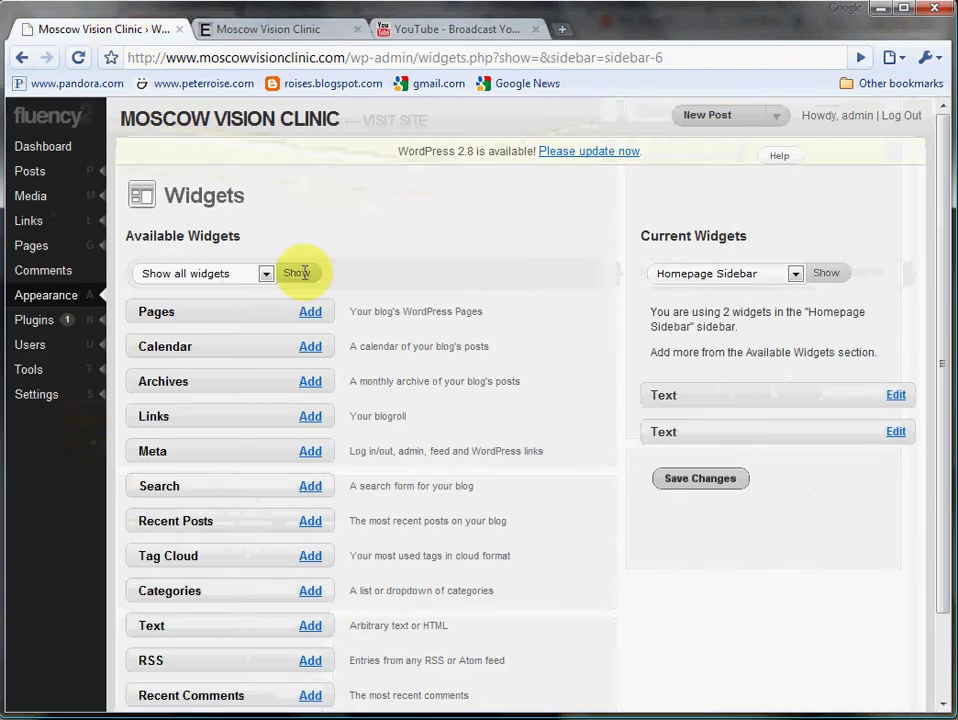
- Open the first Text widget of the Homepage Sidebar, review its HTML code and close it without editing
click(896, 396)
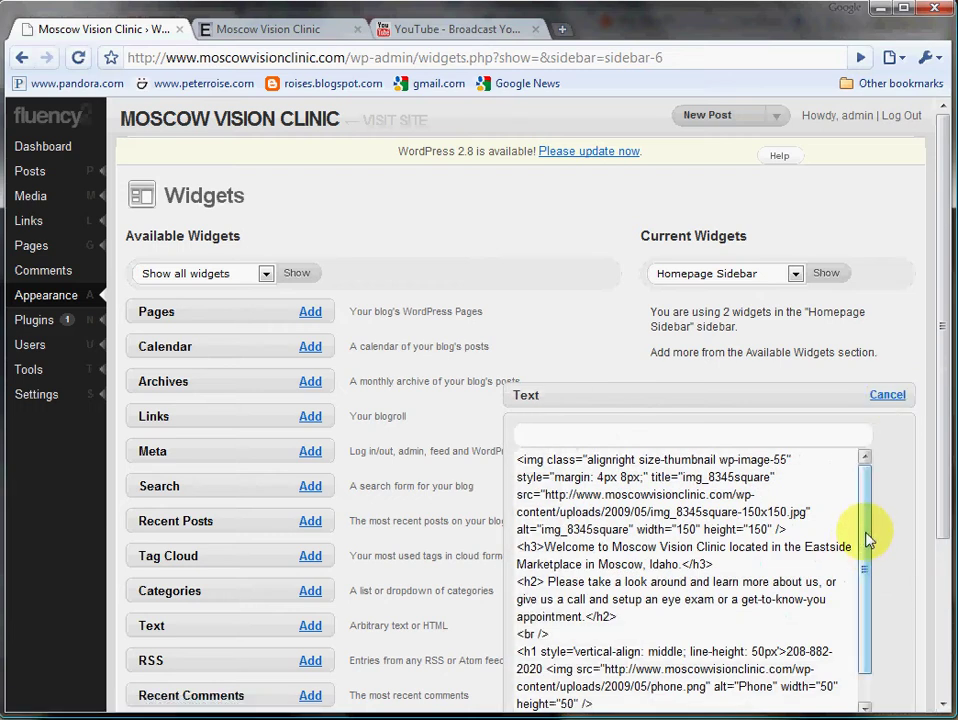
drag(868, 540, 873, 500)
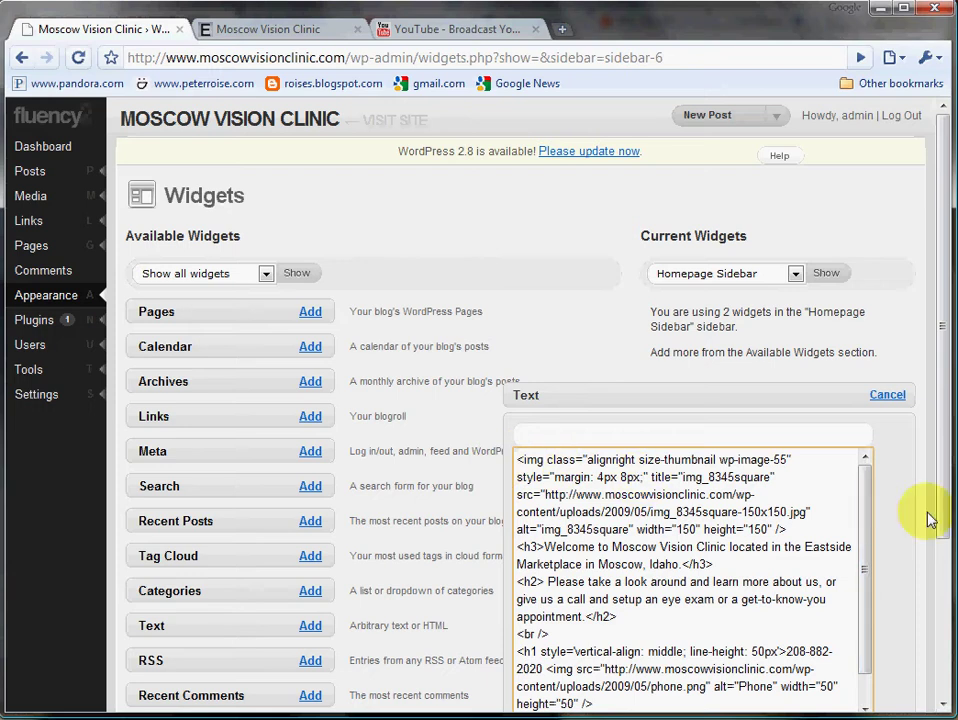
drag(868, 524, 868, 648)
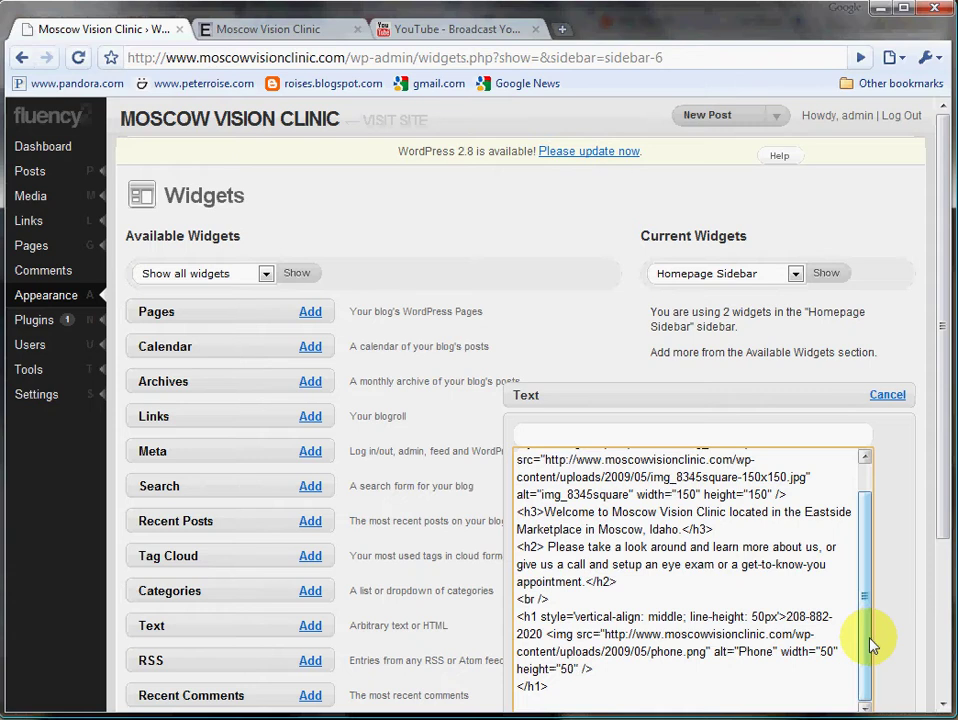
drag(871, 645, 866, 609)
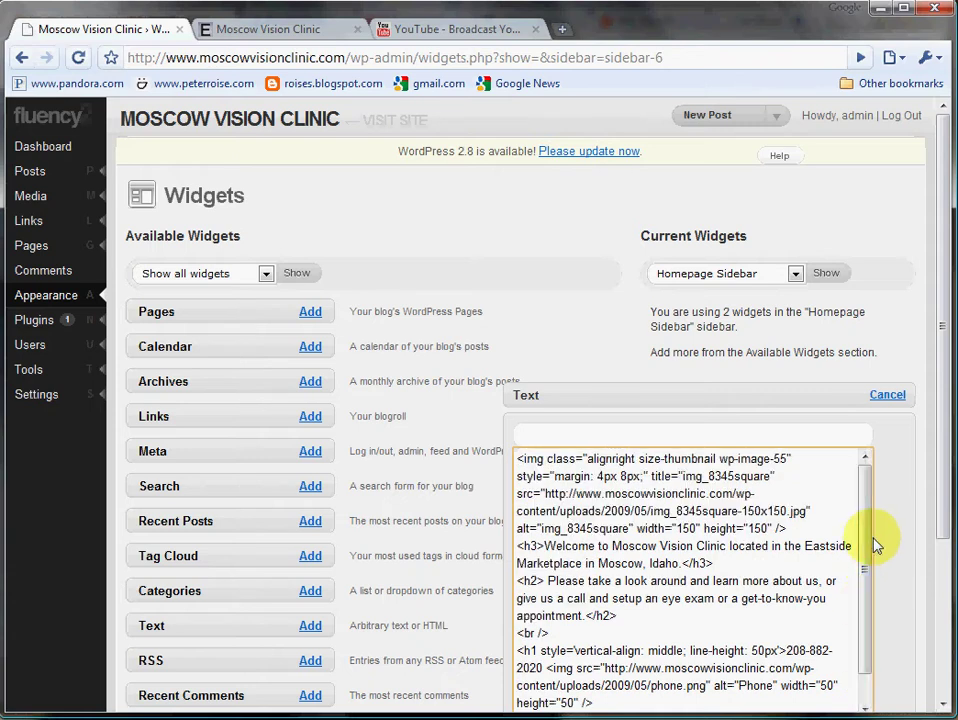
click(887, 398)
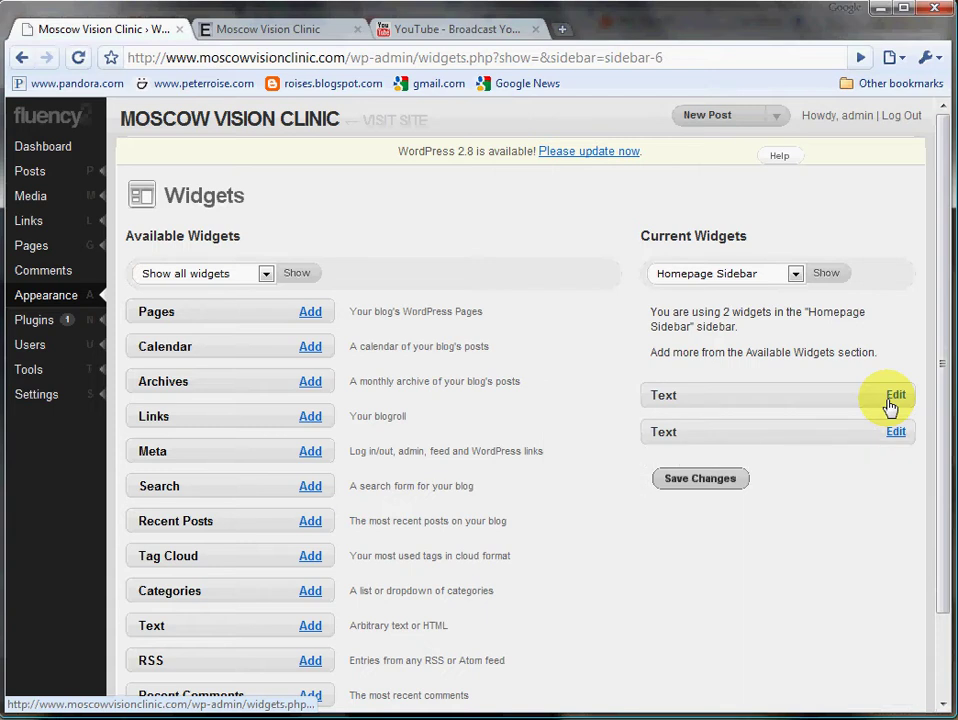
click(699, 480)
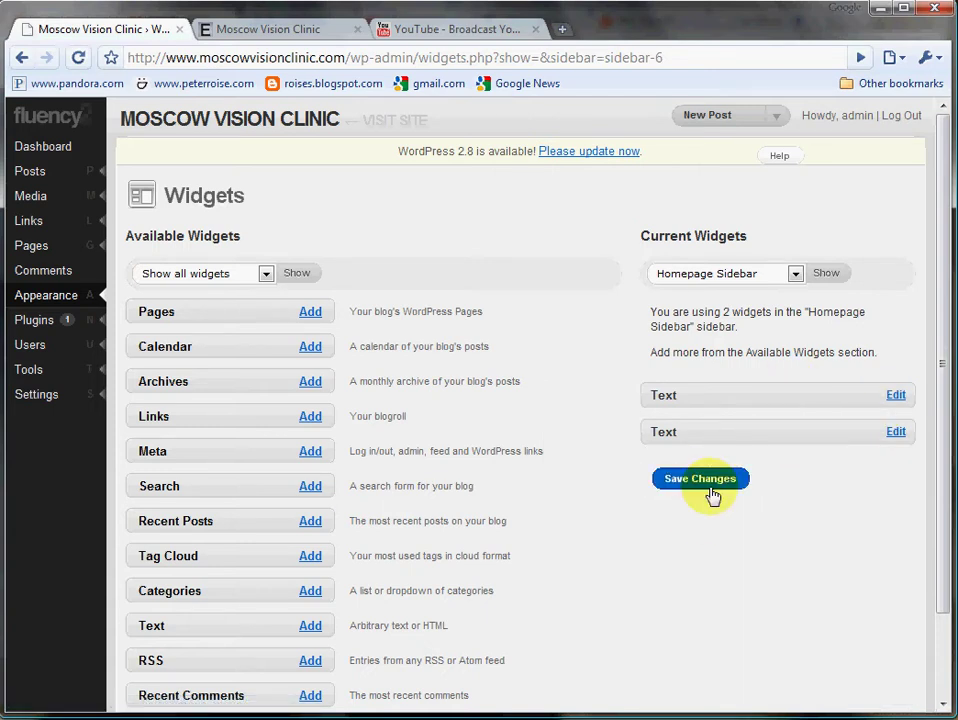
- Switch the current widgets list to the Homepage Middle area and show its widgets
scroll(689, 609, down, 2)
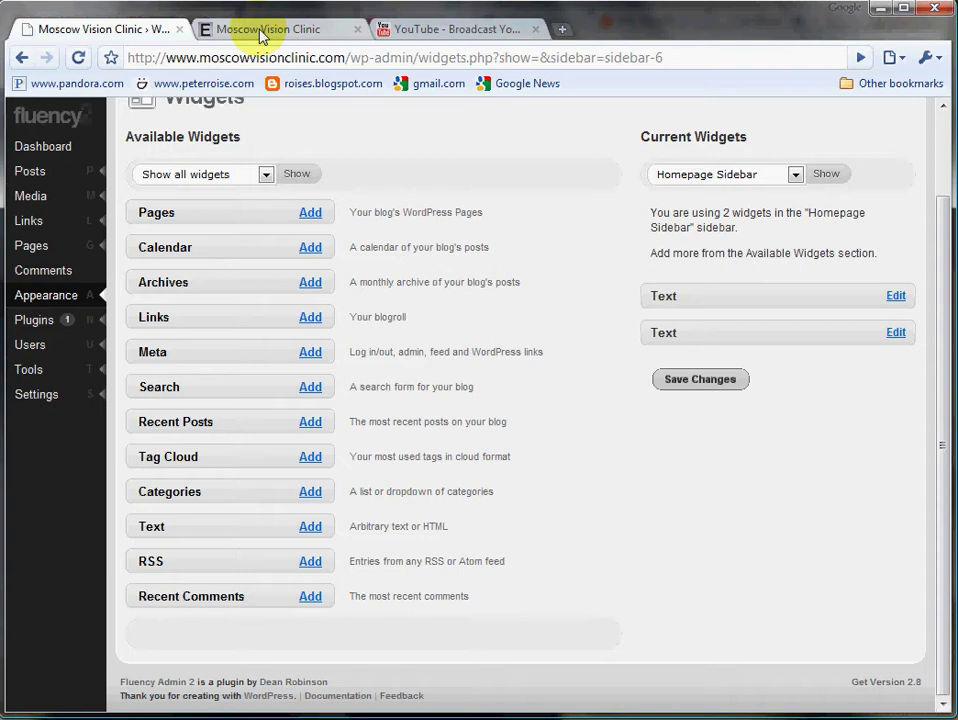
click(796, 176)
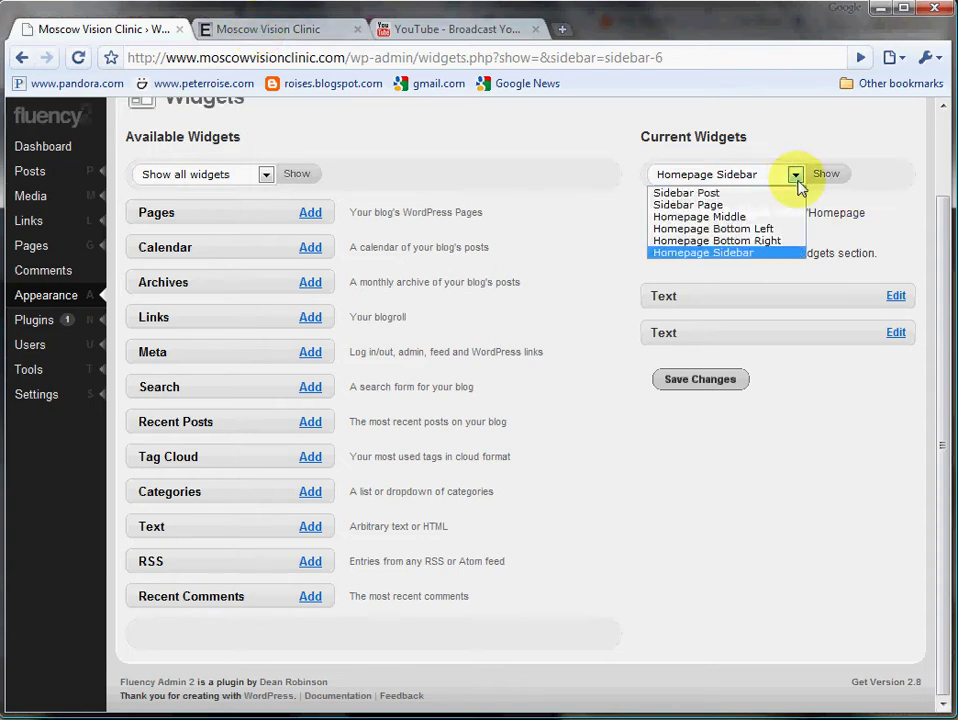
click(775, 217)
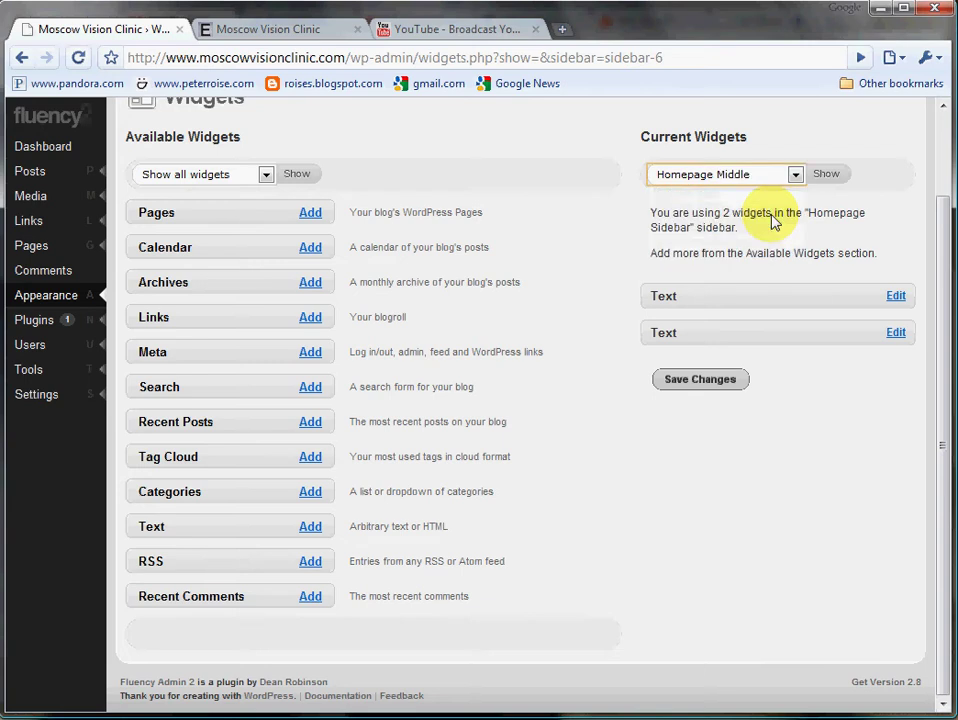
click(825, 175)
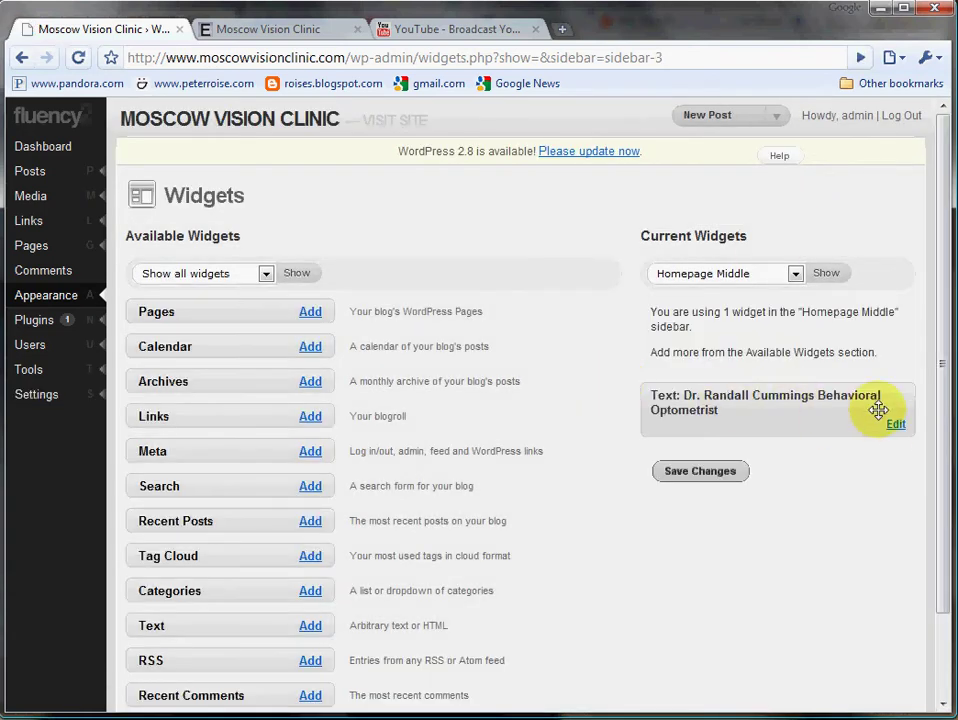
- Open the Homepage Middle text widget, compare its text with the matching block on the live homepage, and return to the widget settings
click(895, 425)
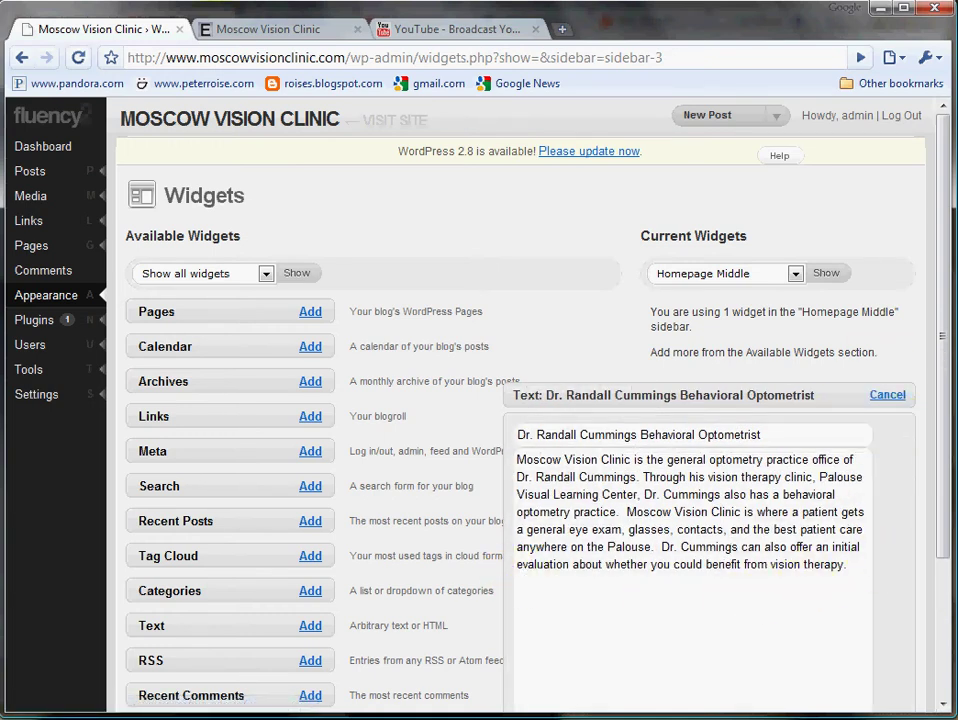
click(286, 34)
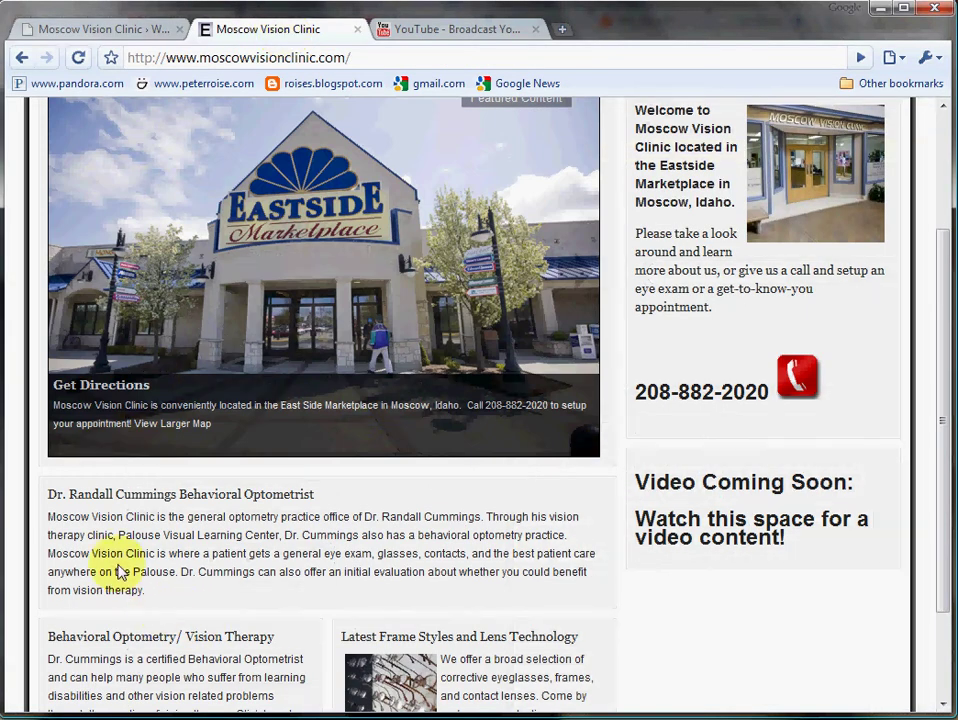
click(128, 26)
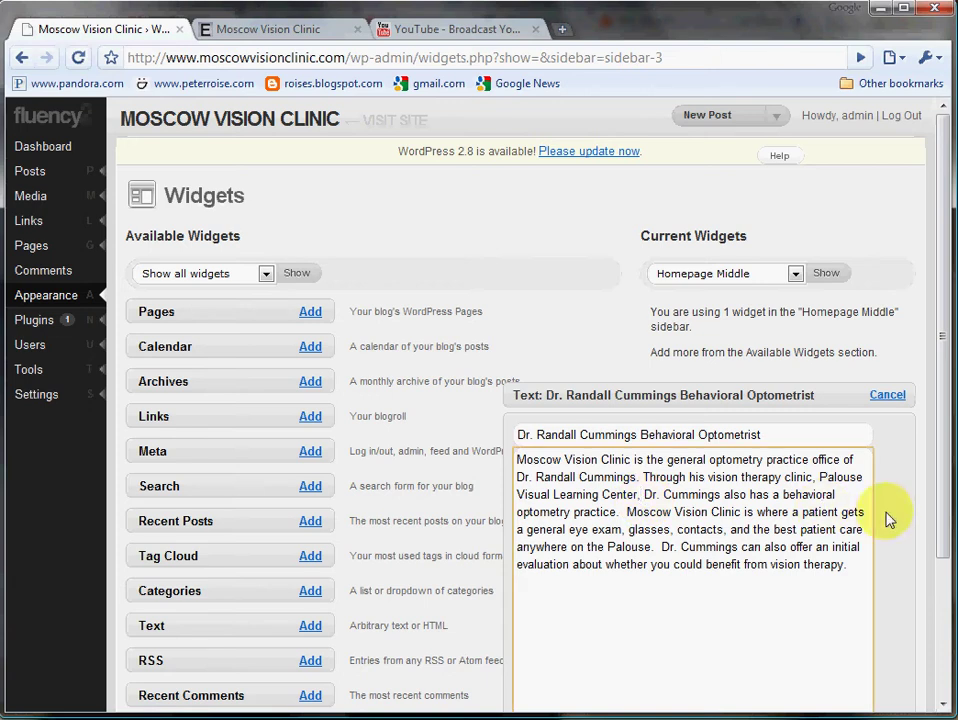
- Wrap the doctor's name after "Palouse Visual Learning Center," in <b> and </b> tags in the widget text and save the widget changes
click(642, 494)
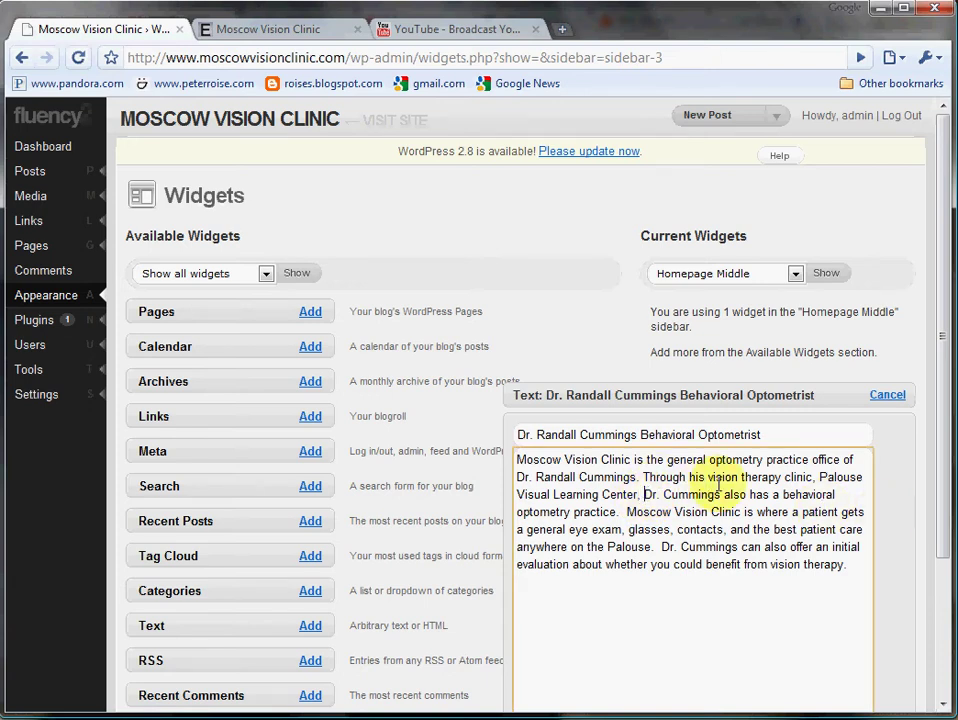
text(<b>)
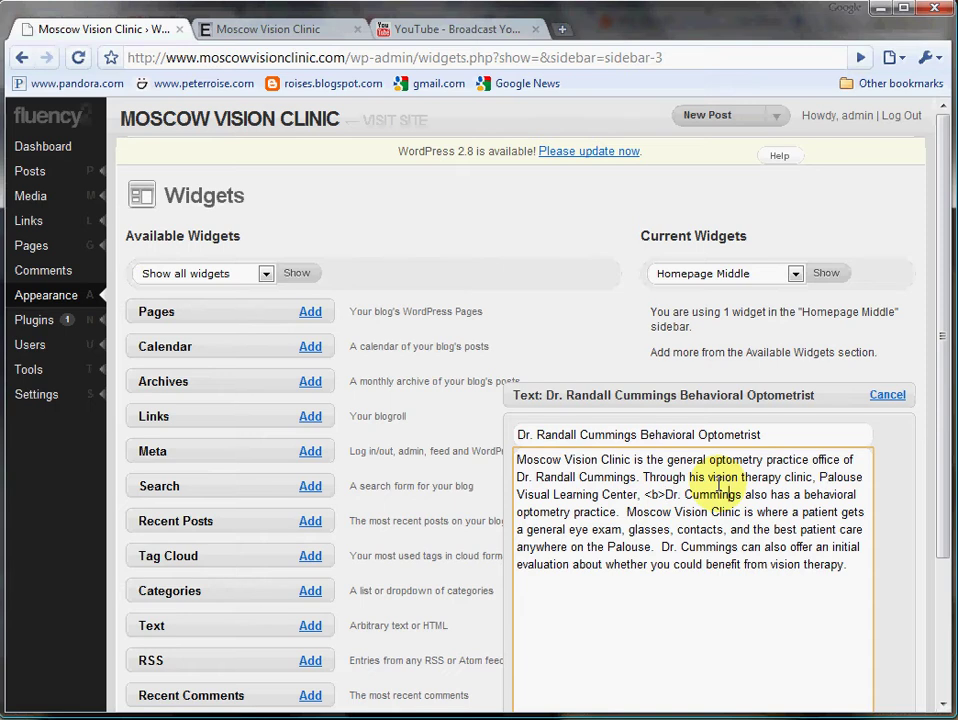
text(<)
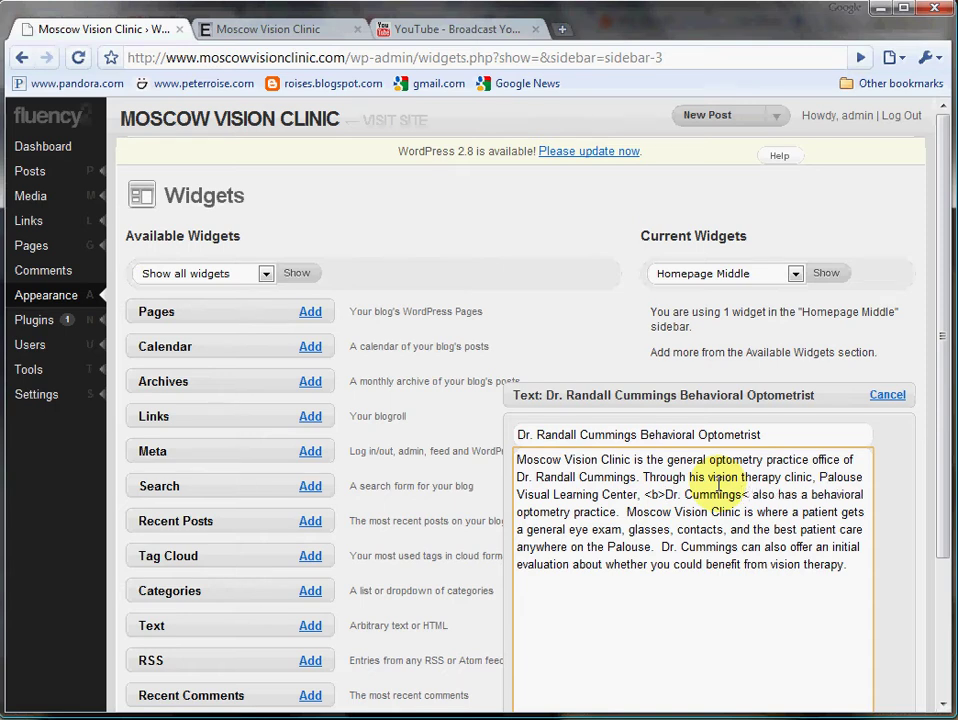
text(/b>)
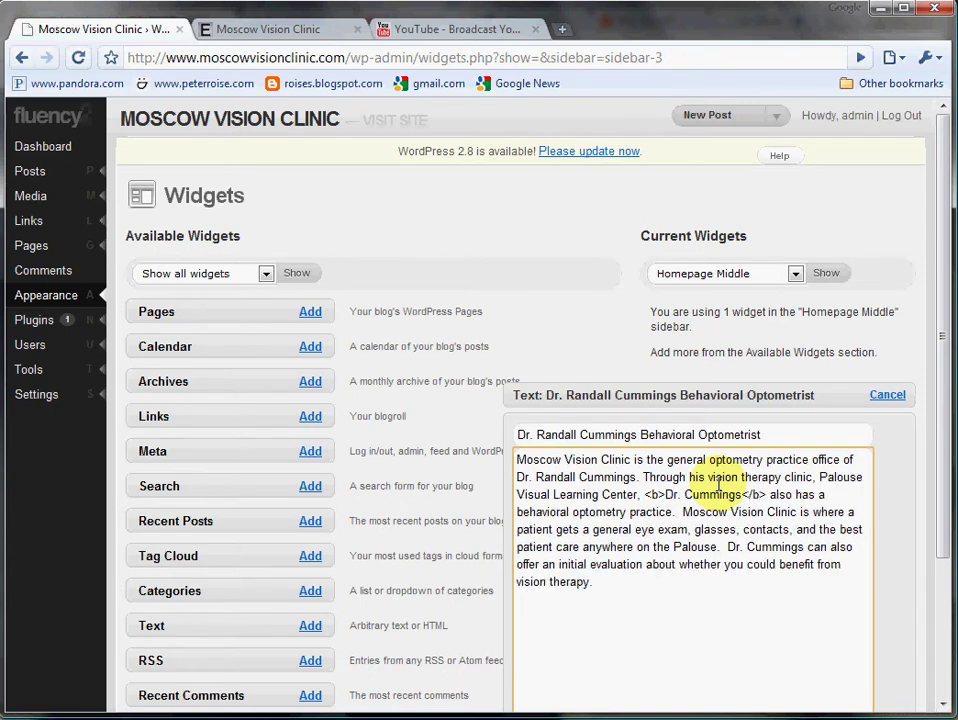
scroll(718, 487, down, 2)
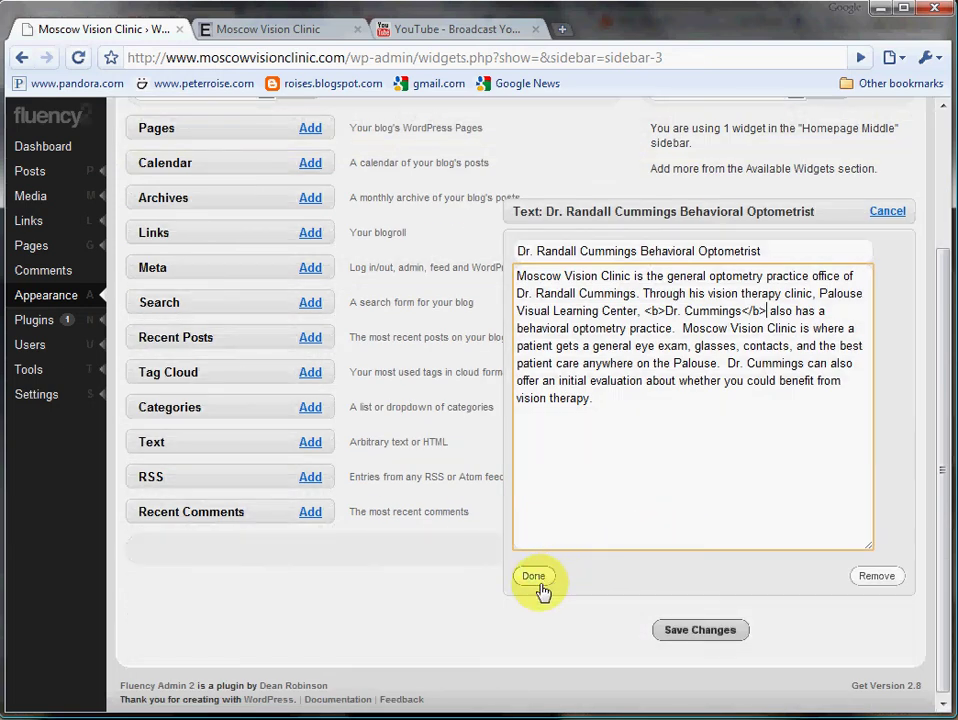
click(535, 580)
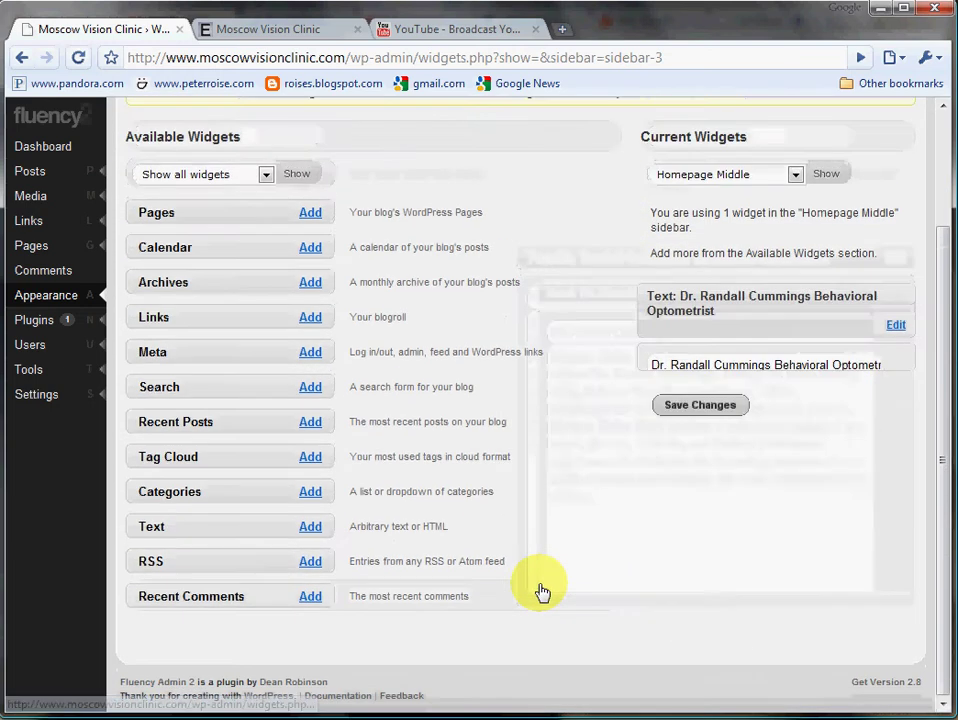
click(688, 378)
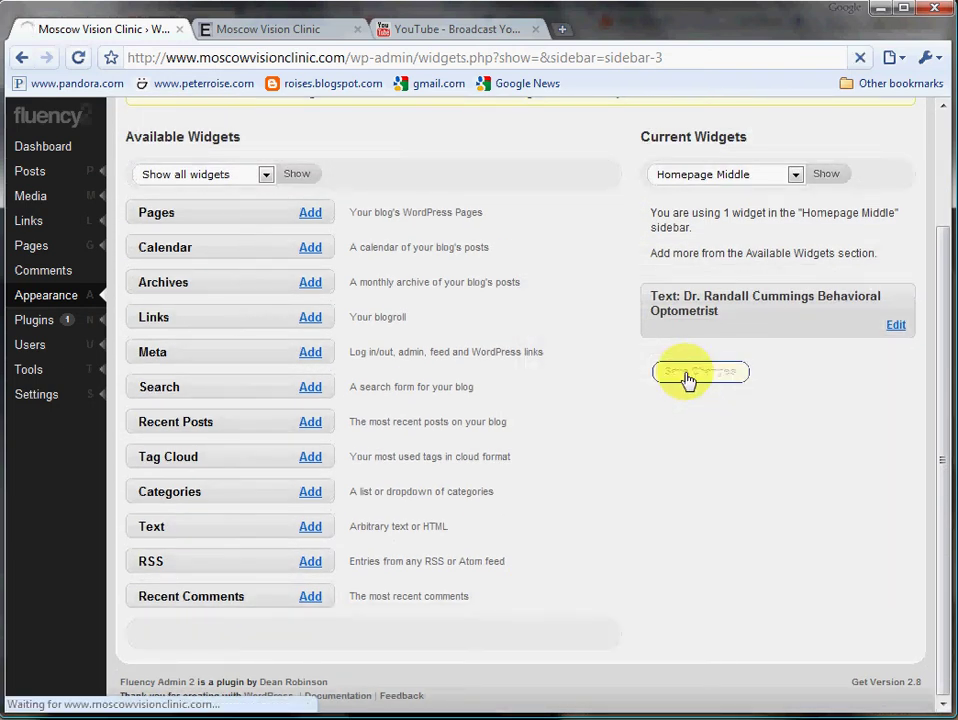
- Reload the live homepage, check the bold formatting in the middle text block, and return to the widget settings
click(292, 29)
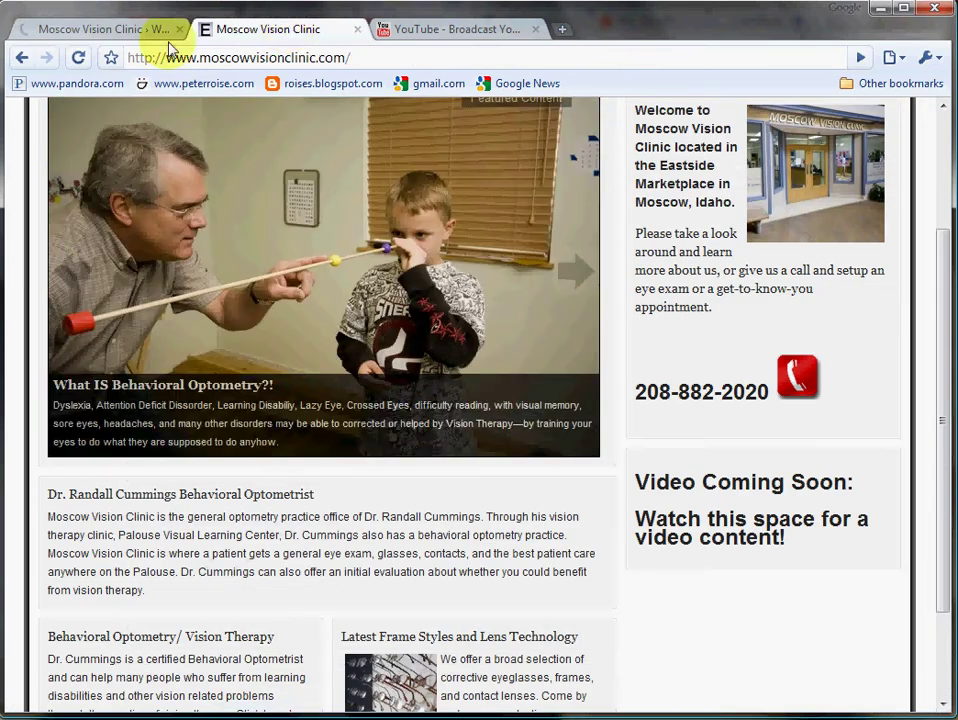
click(79, 58)
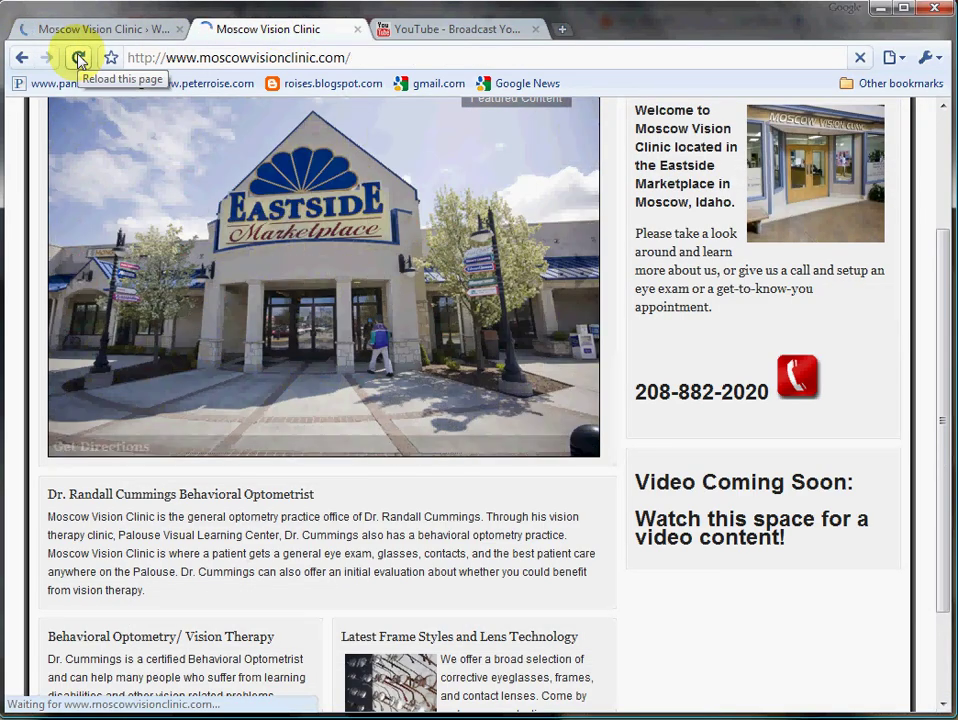
click(79, 29)
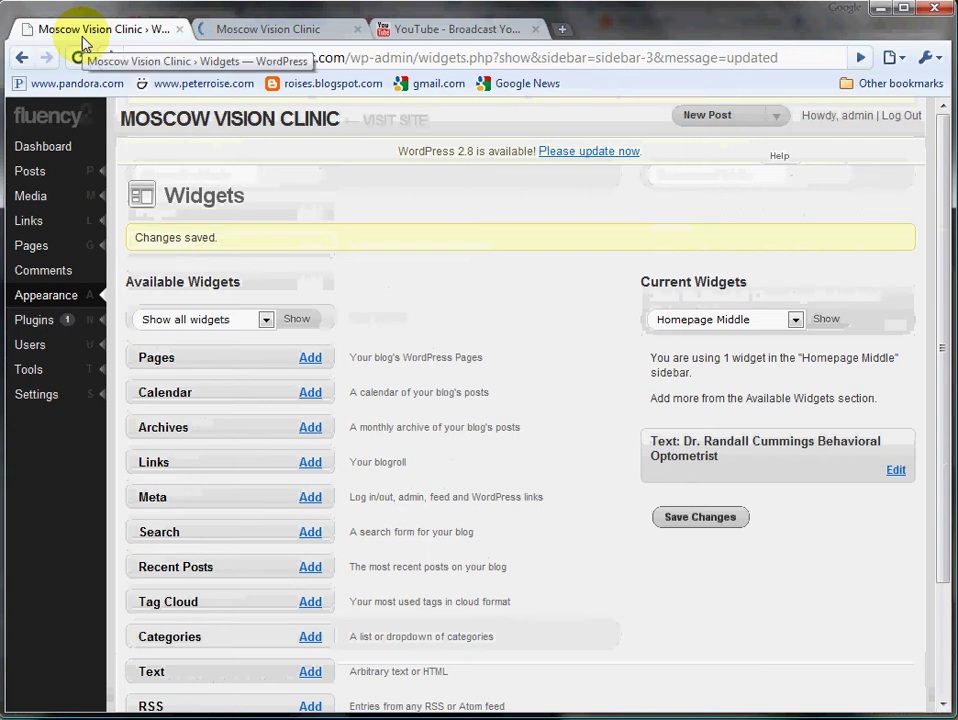
click(229, 32)
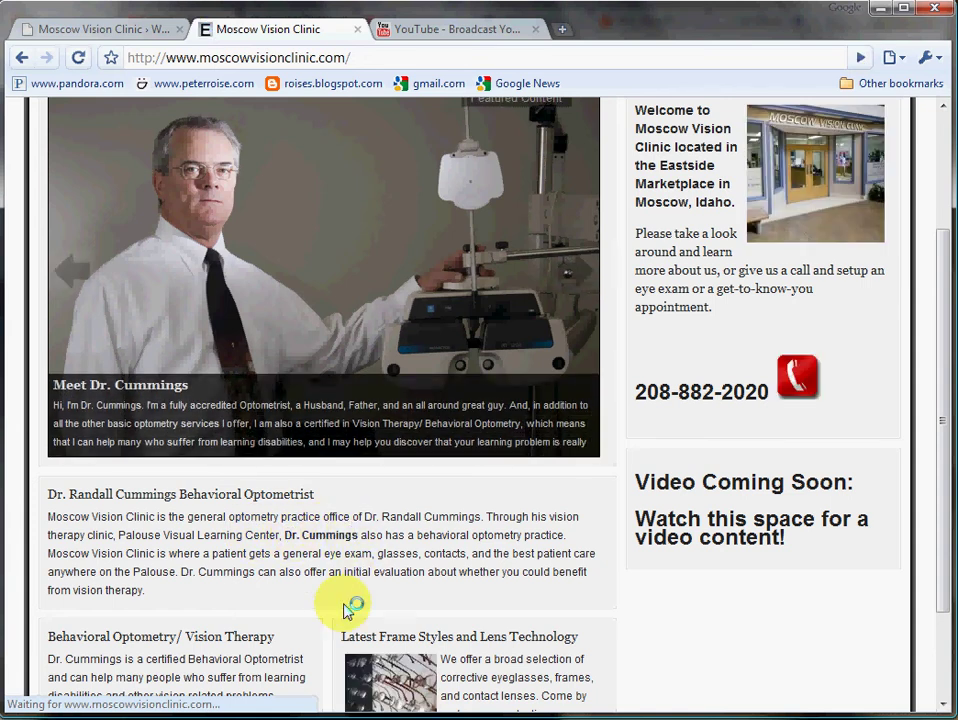
click(85, 28)
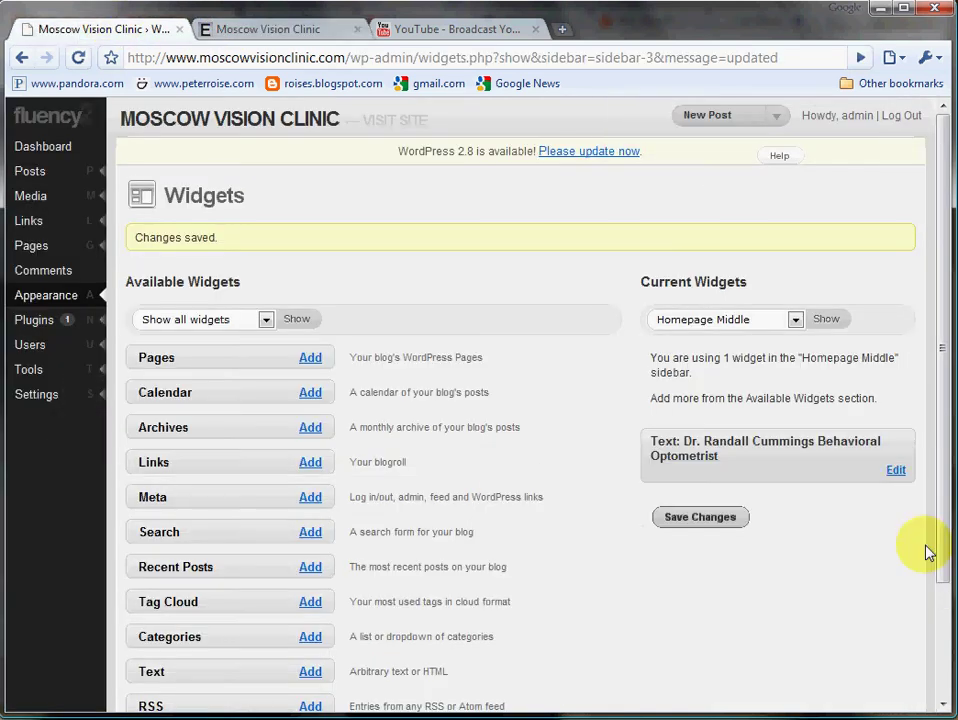
- Remove the <b> and </b> tags around the doctor's name in the Homepage Middle text widget and save the widget changes
click(897, 472)
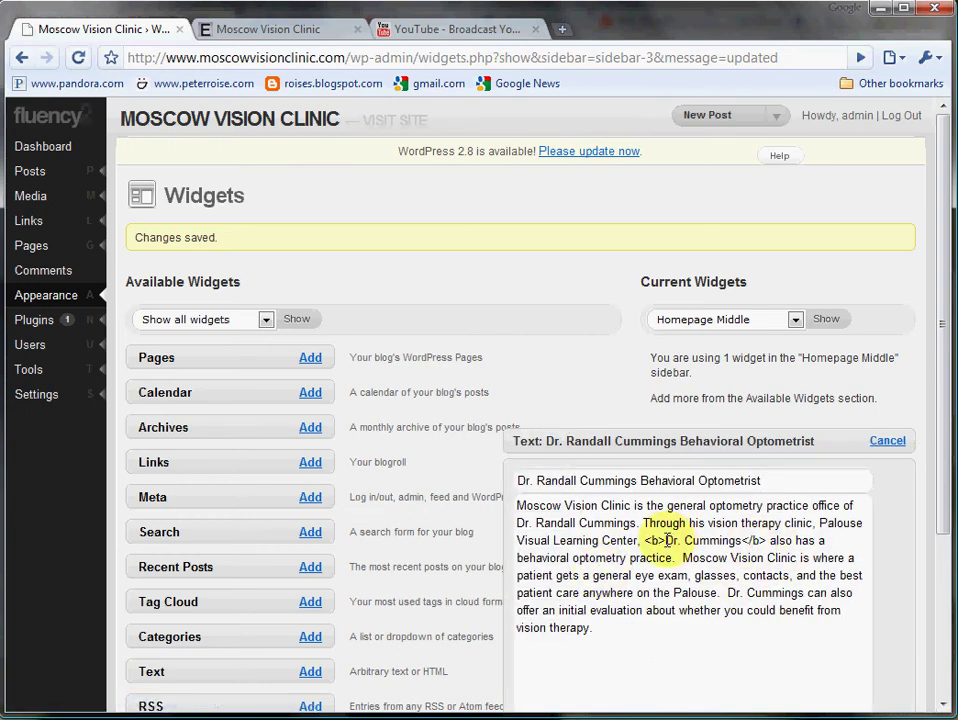
click(665, 540)
key(BackSpace)
key(BackSpace)
key(BackSpace)
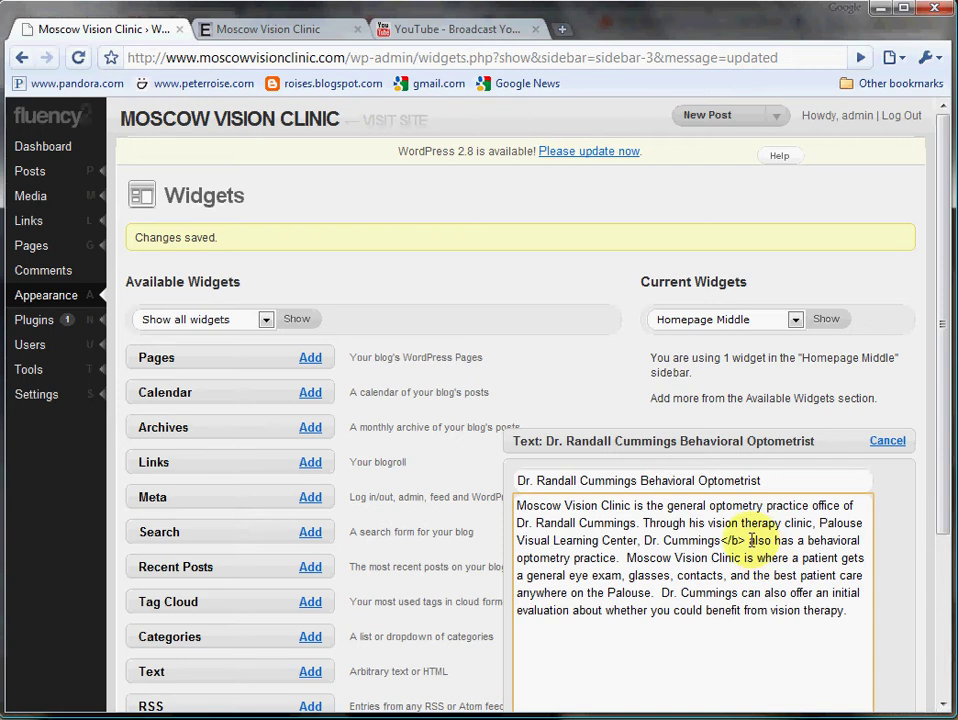
key(BackSpace)
key(BackSpace)
key(BackSpace)
key(BackSpace)
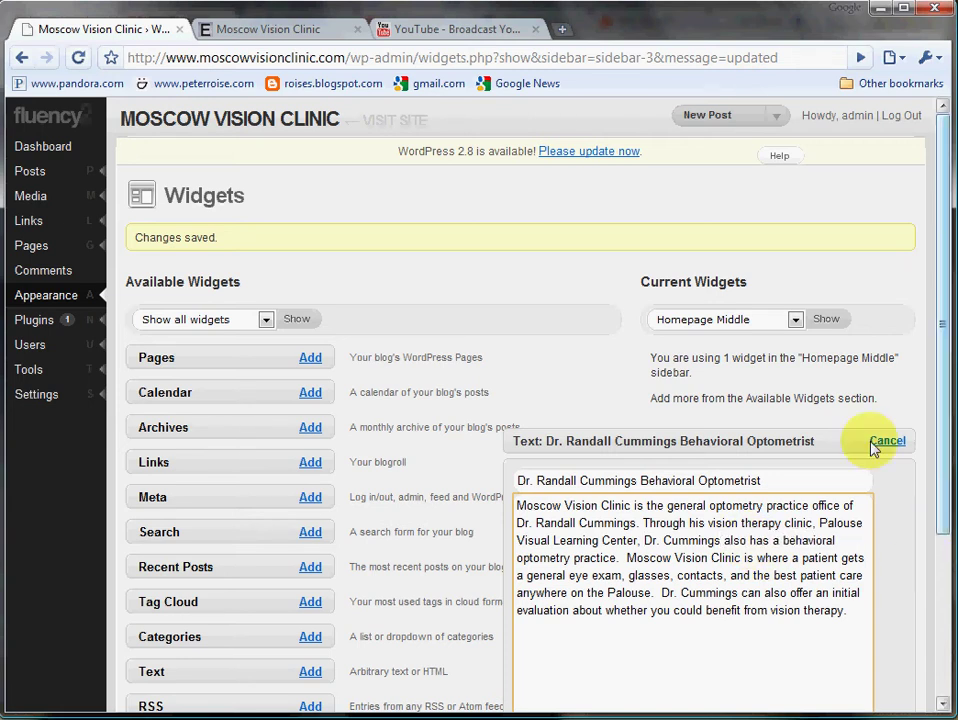
scroll(872, 509, down, 3)
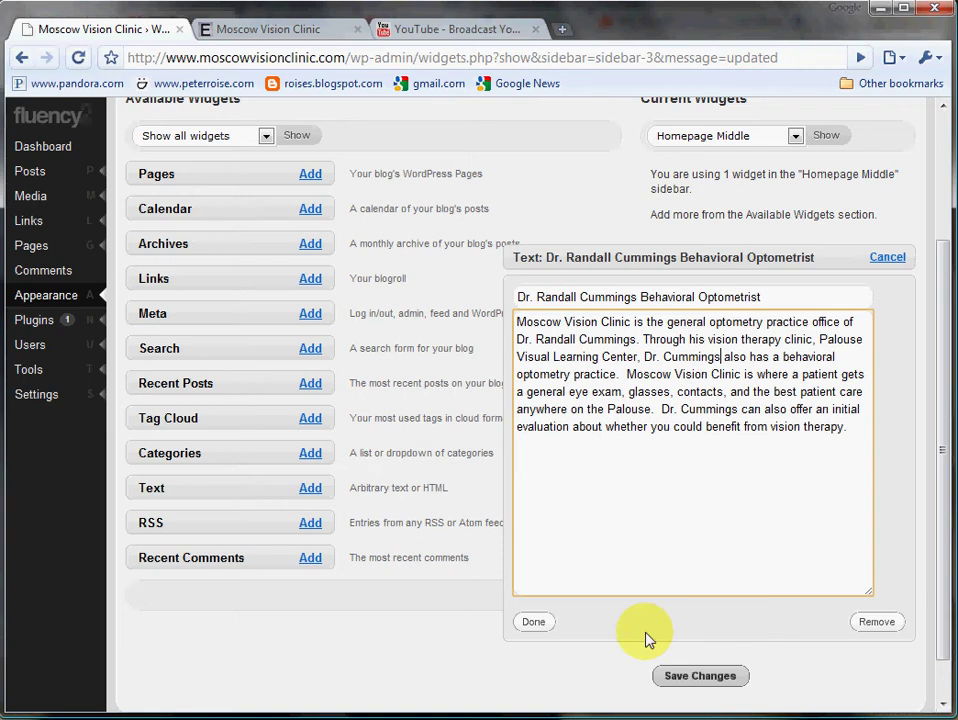
click(532, 622)
click(700, 376)
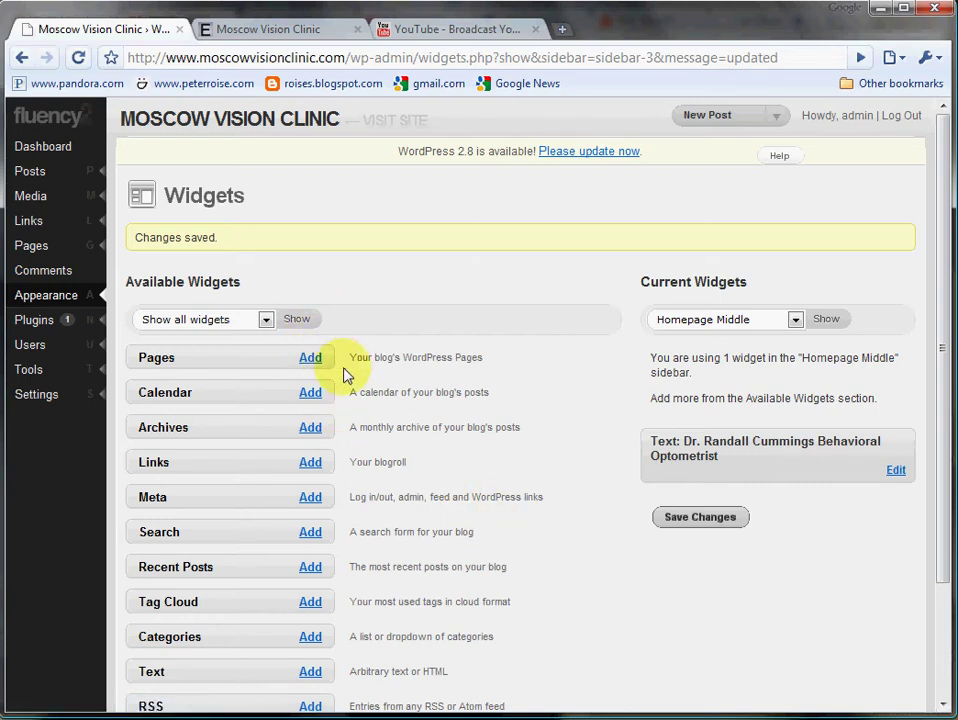
- Look over the video placeholder and the space below it in the live homepage's sidebar, then return to the widget settings
scroll(489, 441, down, 3)
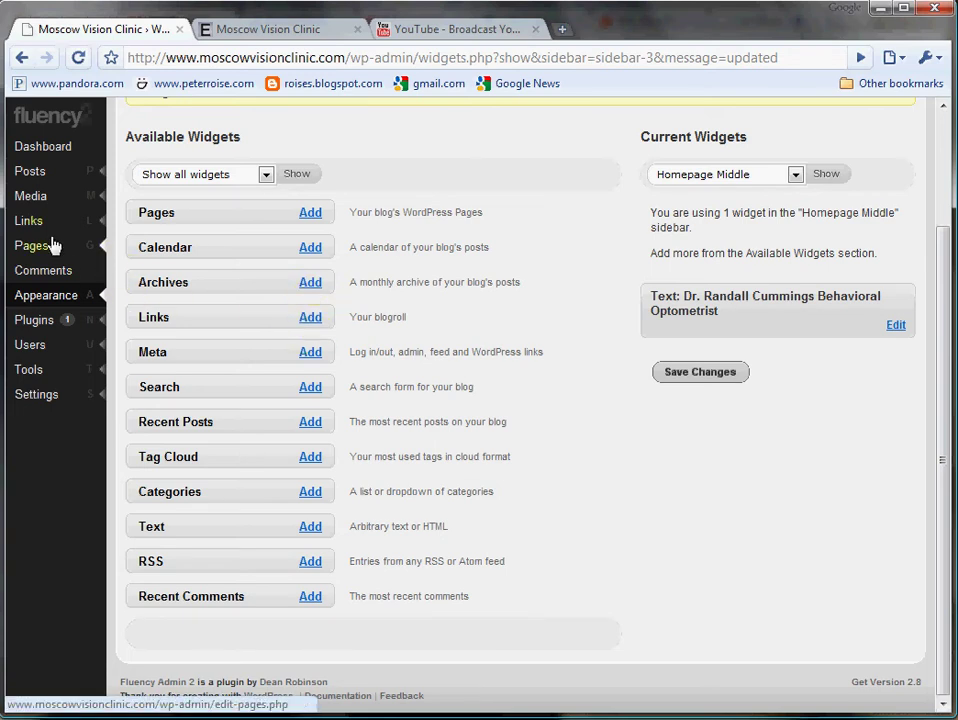
mouse_move(42, 230)
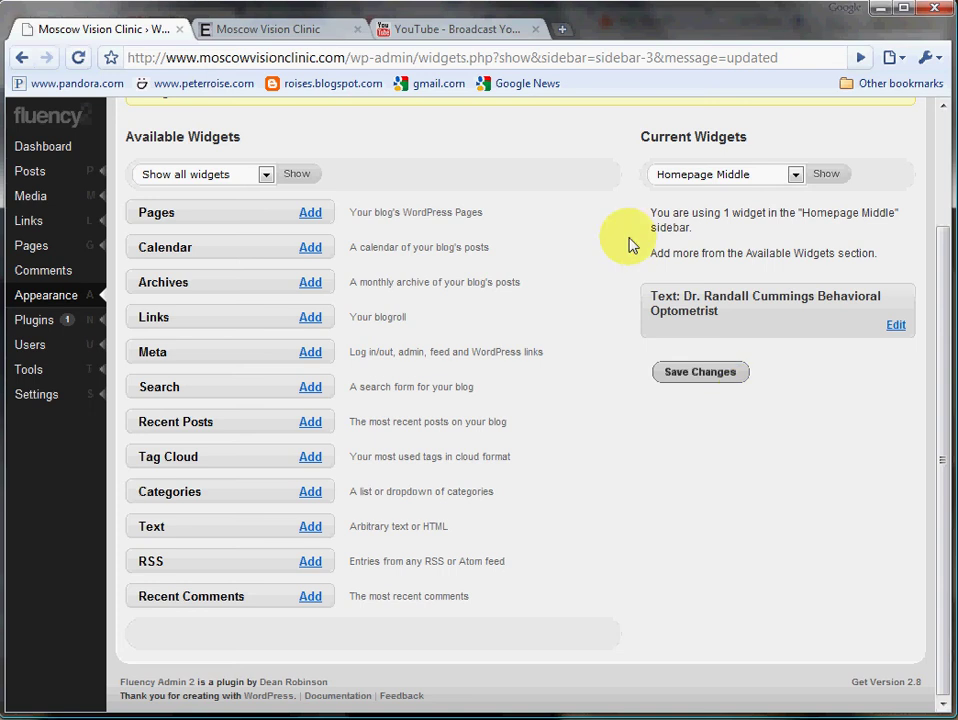
click(245, 29)
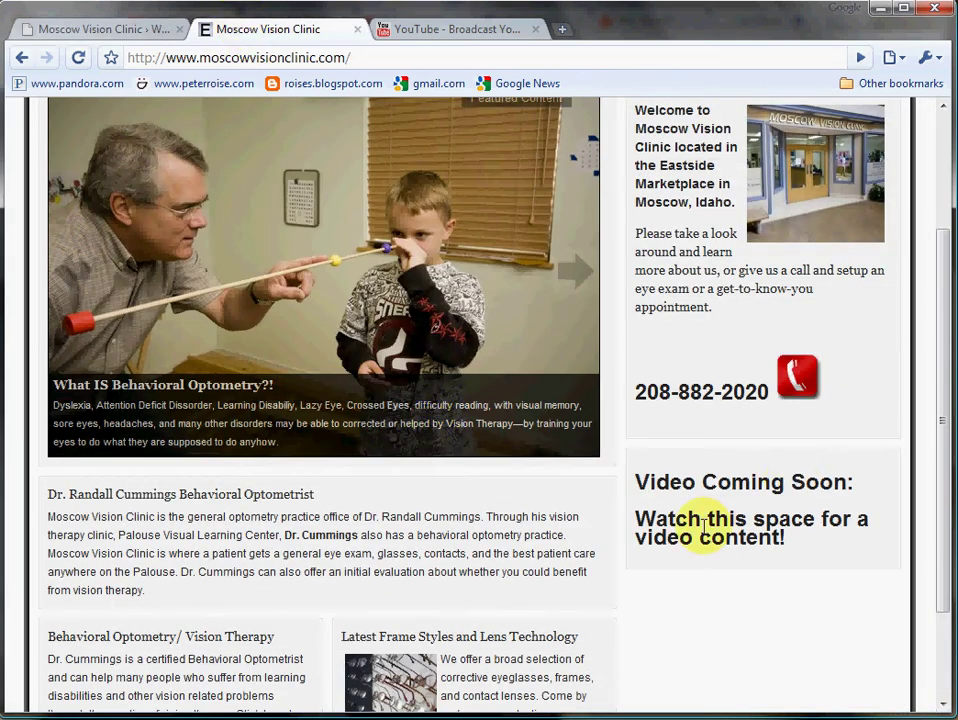
scroll(703, 527, up, 2)
scroll(701, 527, down, 3)
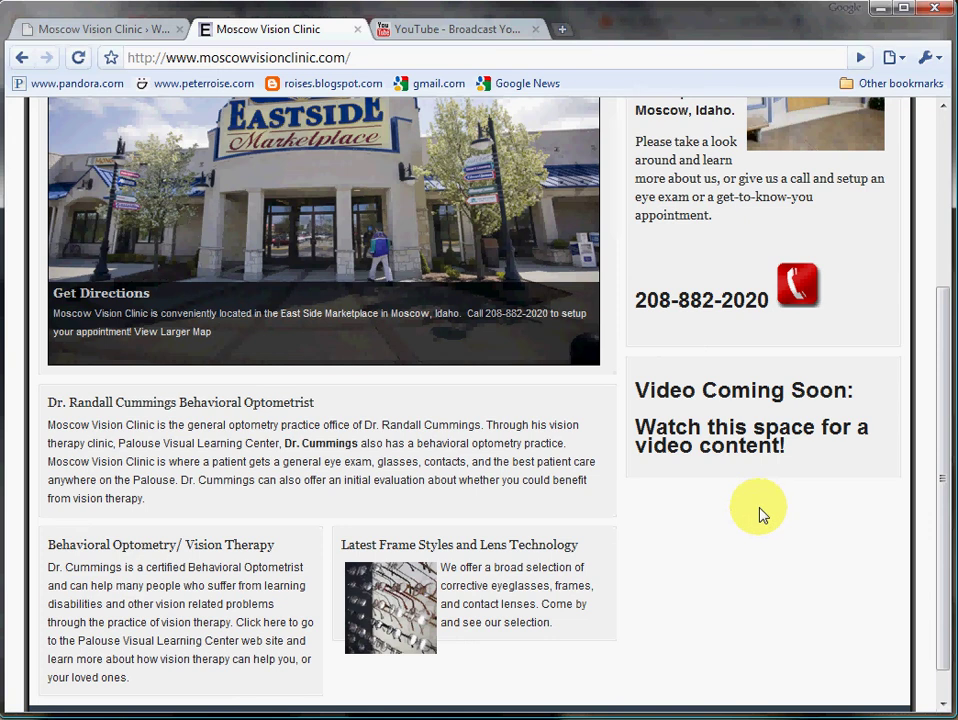
click(64, 30)
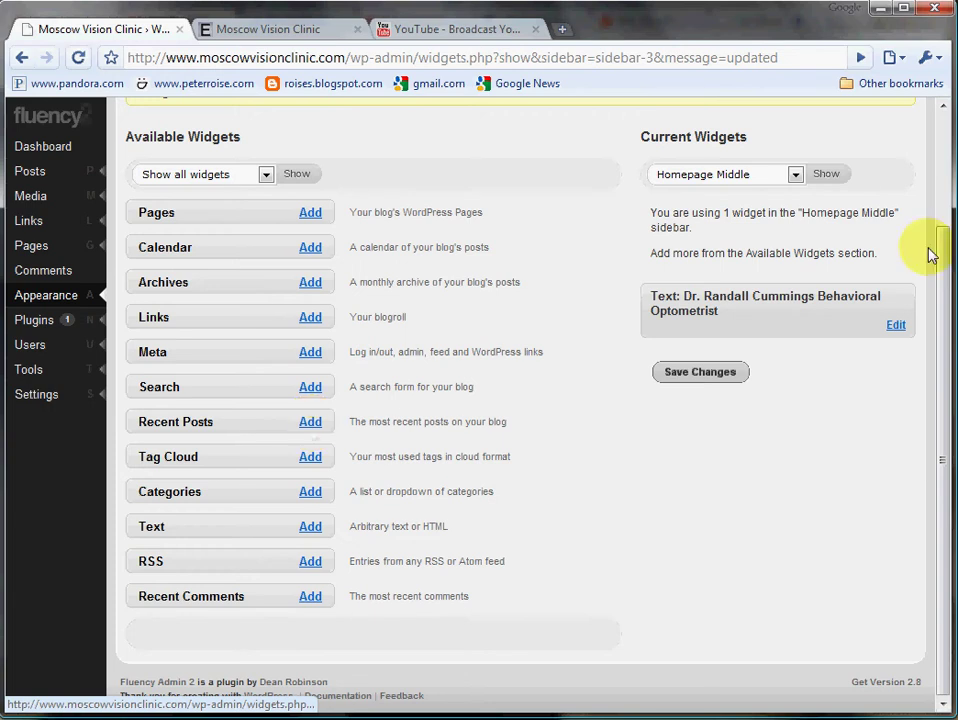
- Switch the current widgets list to the Homepage Sidebar area and show its widgets
click(795, 176)
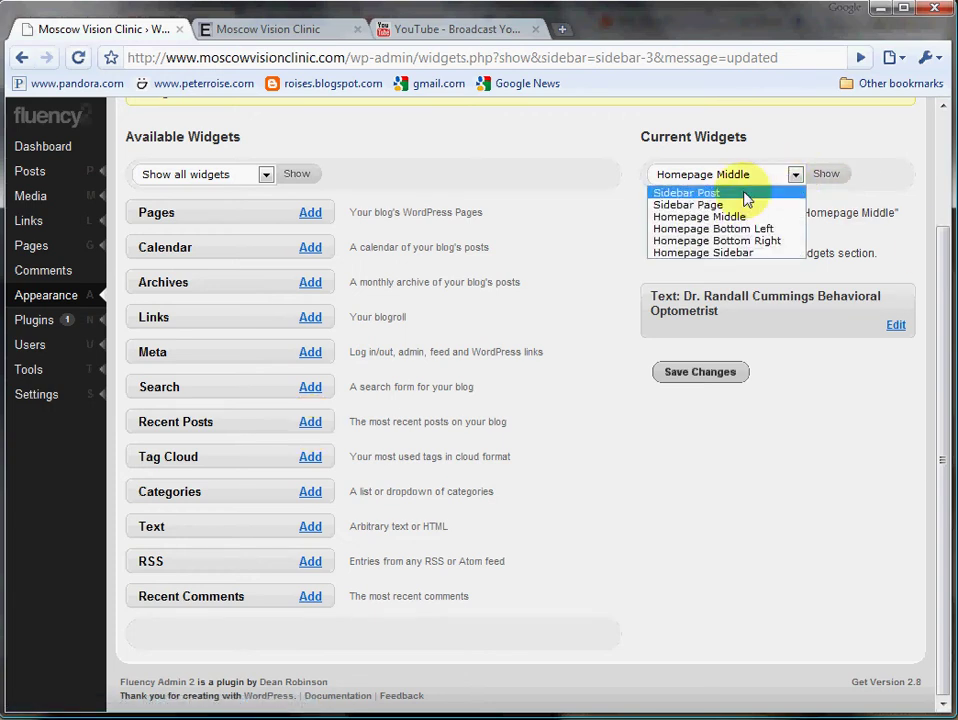
click(720, 252)
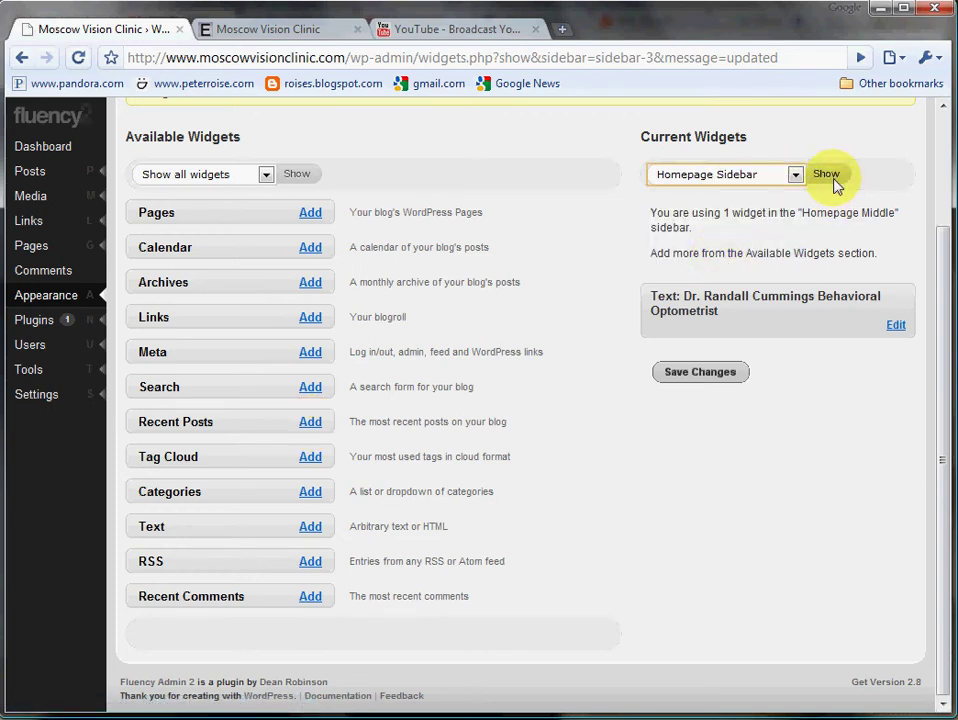
click(828, 178)
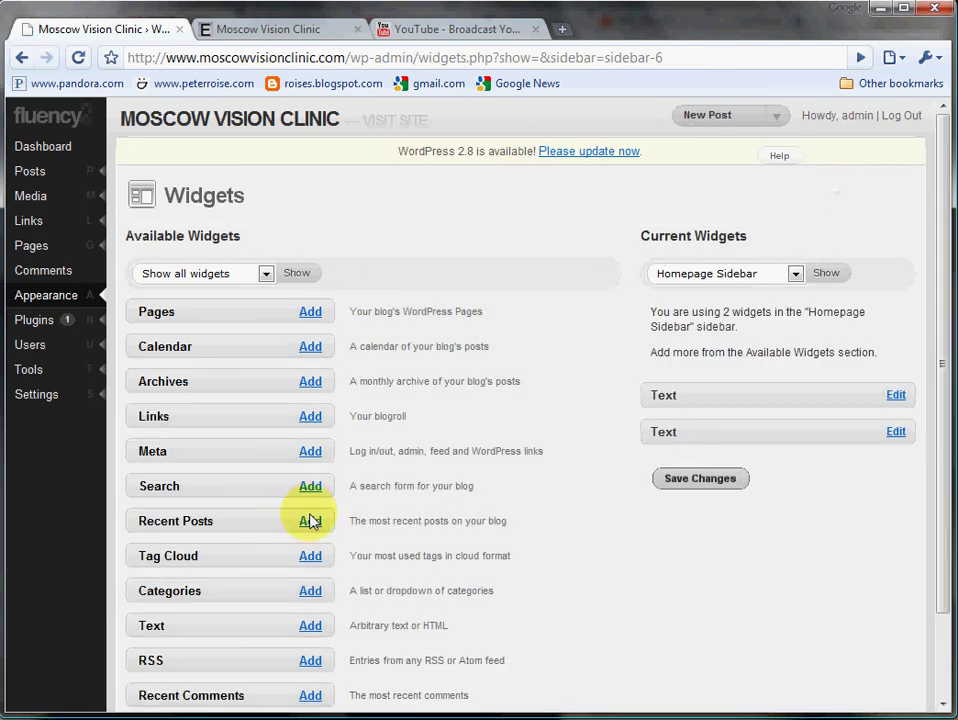
- Add the Recent Posts widget to the Homepage Sidebar area with a blank title and save the widget changes
click(310, 520)
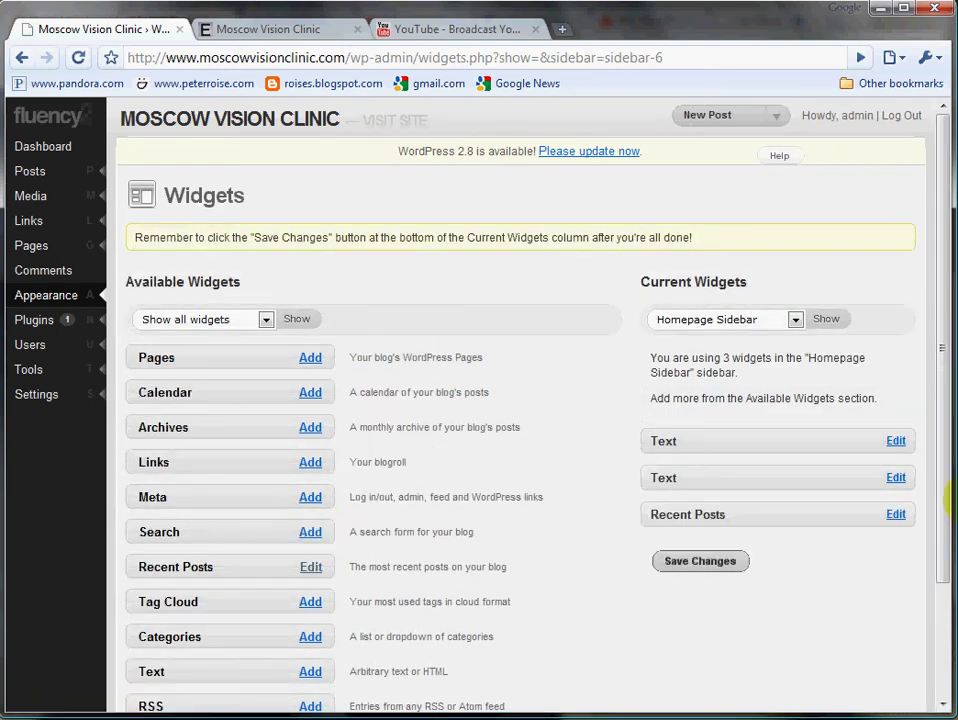
click(897, 516)
scroll(857, 573, down, 3)
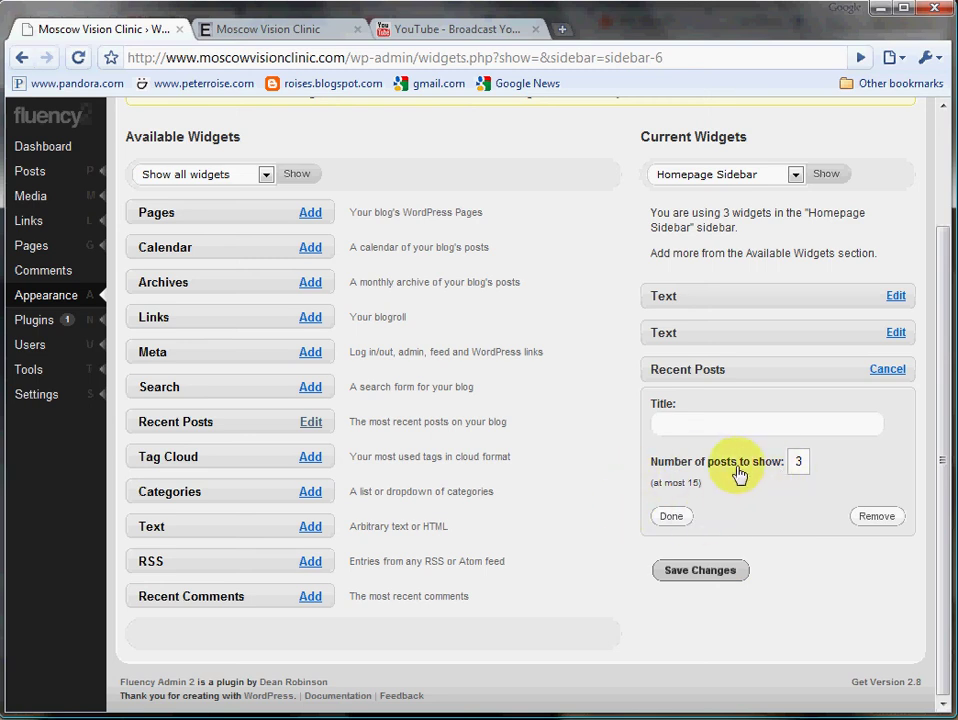
click(699, 571)
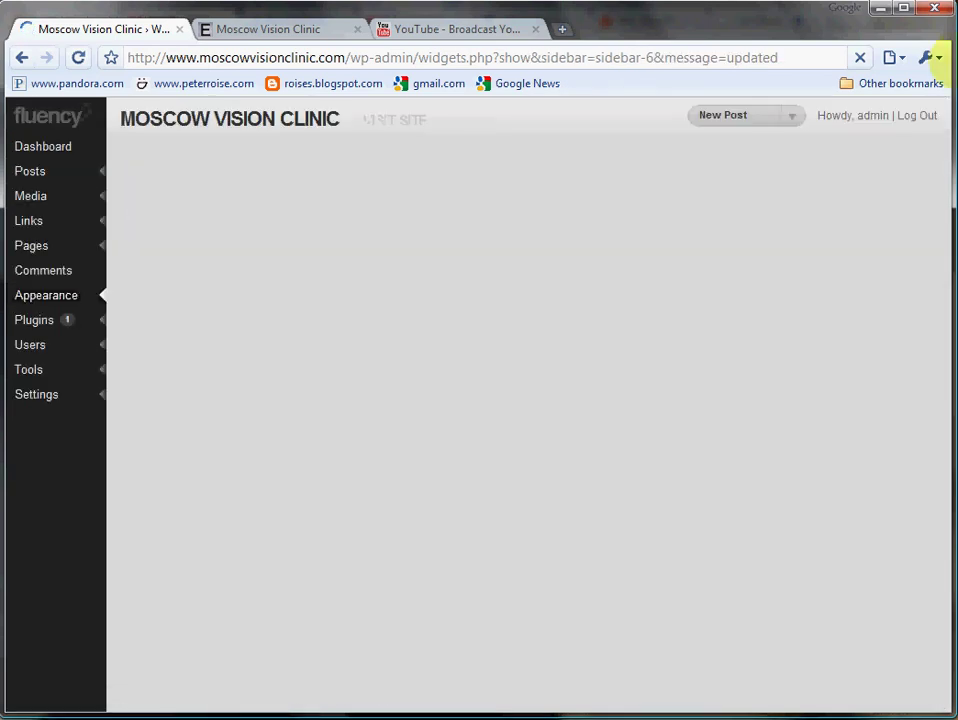
- Reload the live homepage, look over the sidebar's Recent Posts section, and return to the WordPress widget settings
click(286, 38)
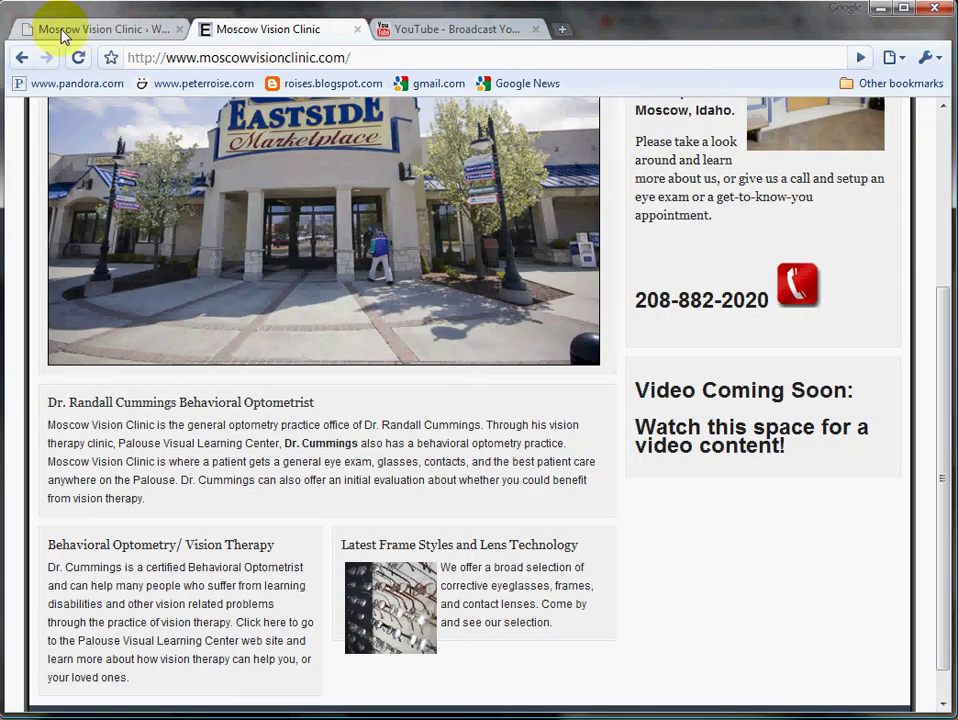
click(80, 59)
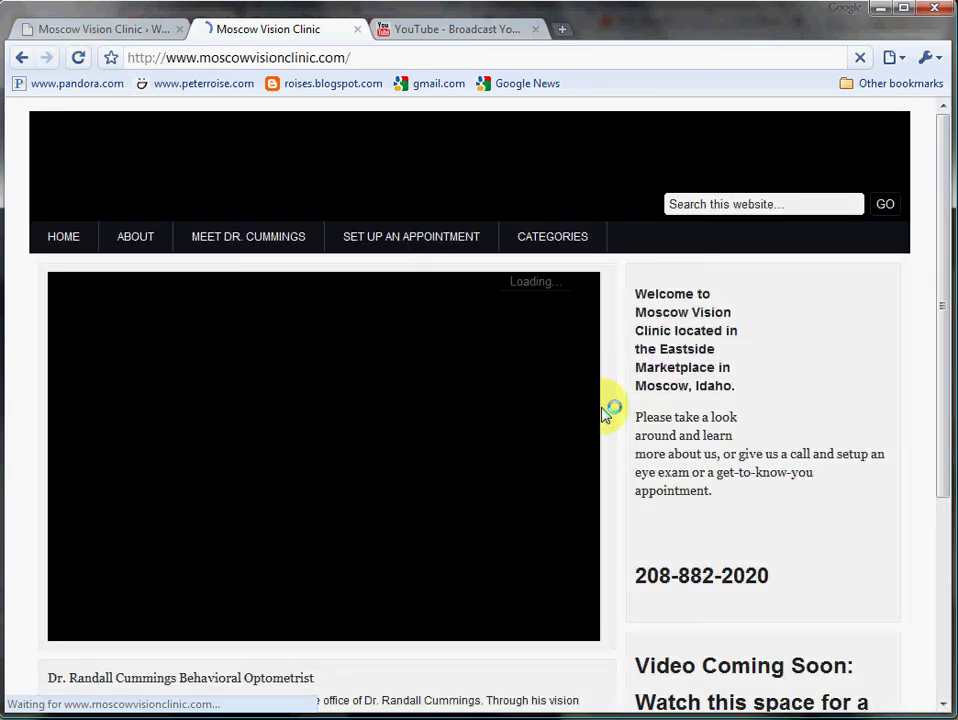
scroll(610, 410, down, 3)
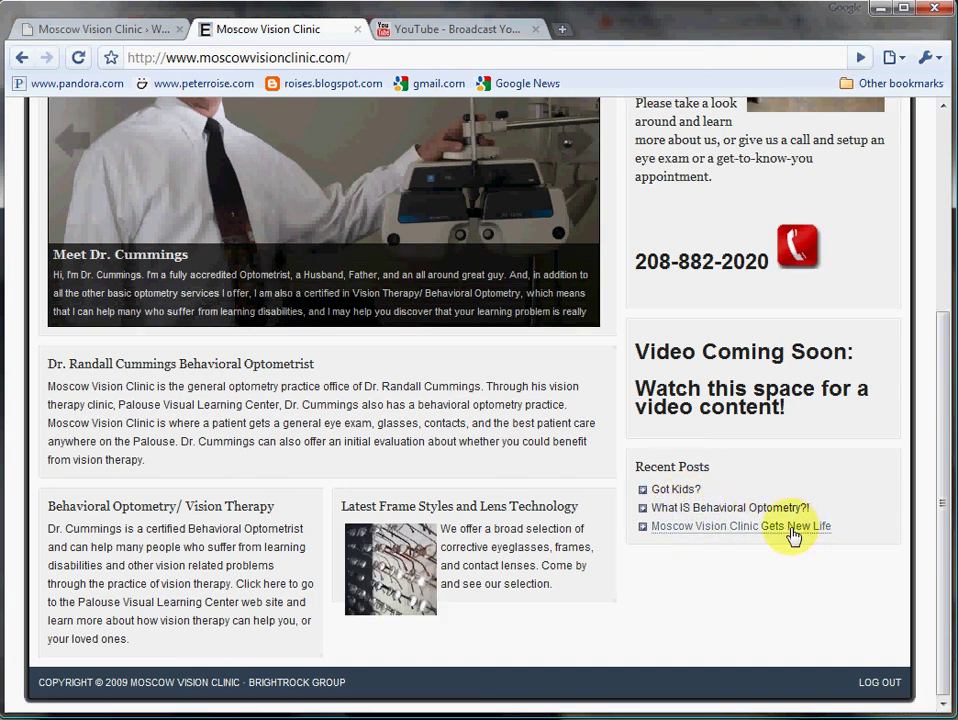
scroll(520, 387, up, 2)
scroll(413, 438, up, 4)
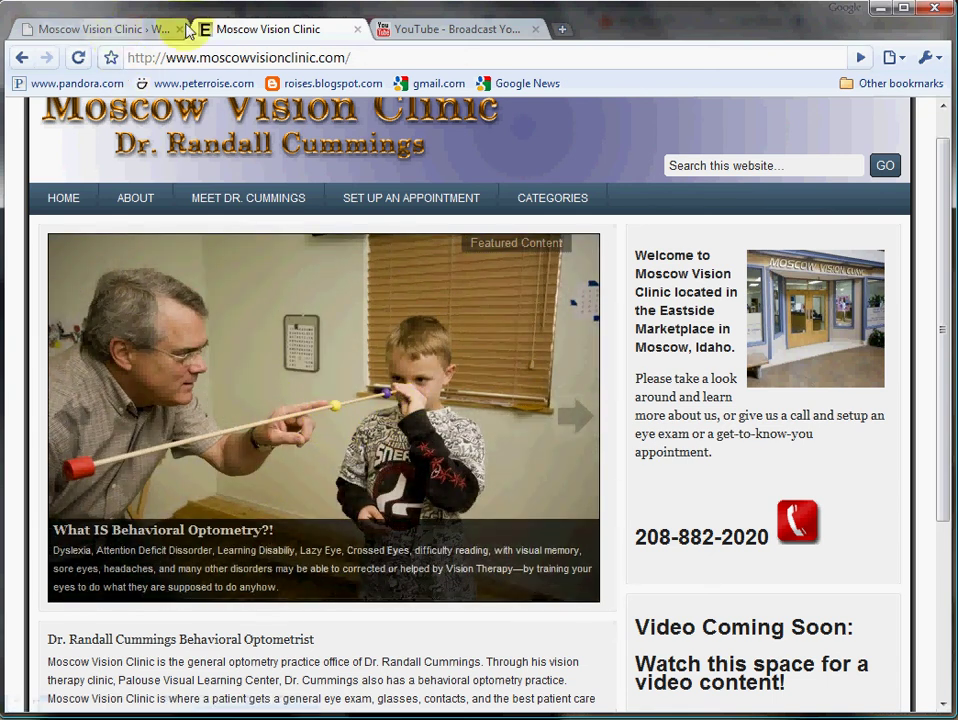
click(95, 28)
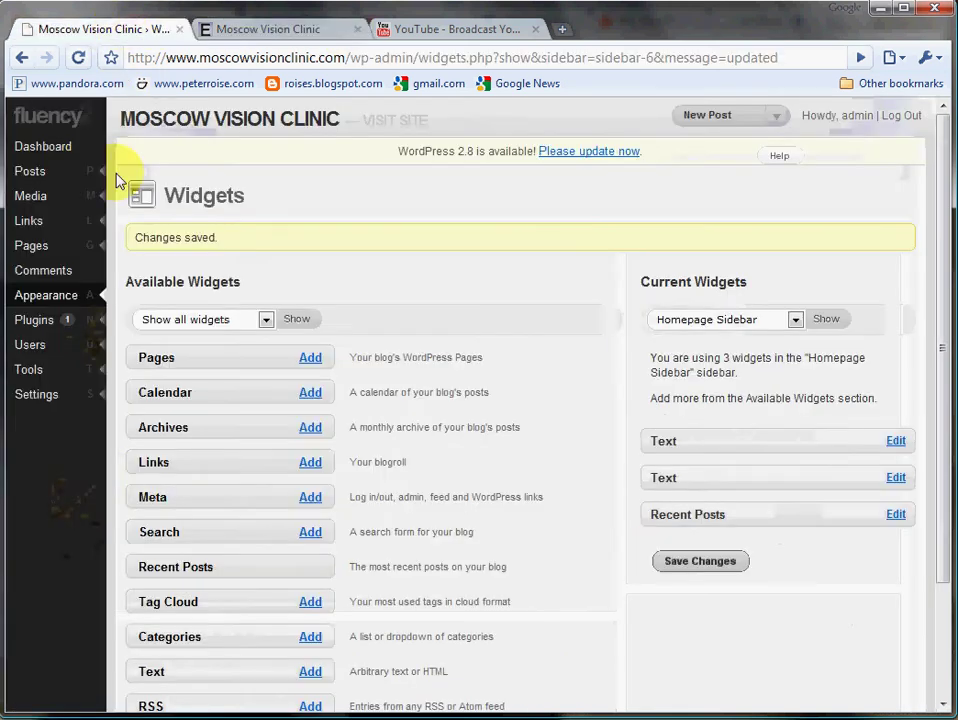
- Review the active and inactive plugins on the Manage Plugins page and look over the Users, Tools and Settings options
click(36, 320)
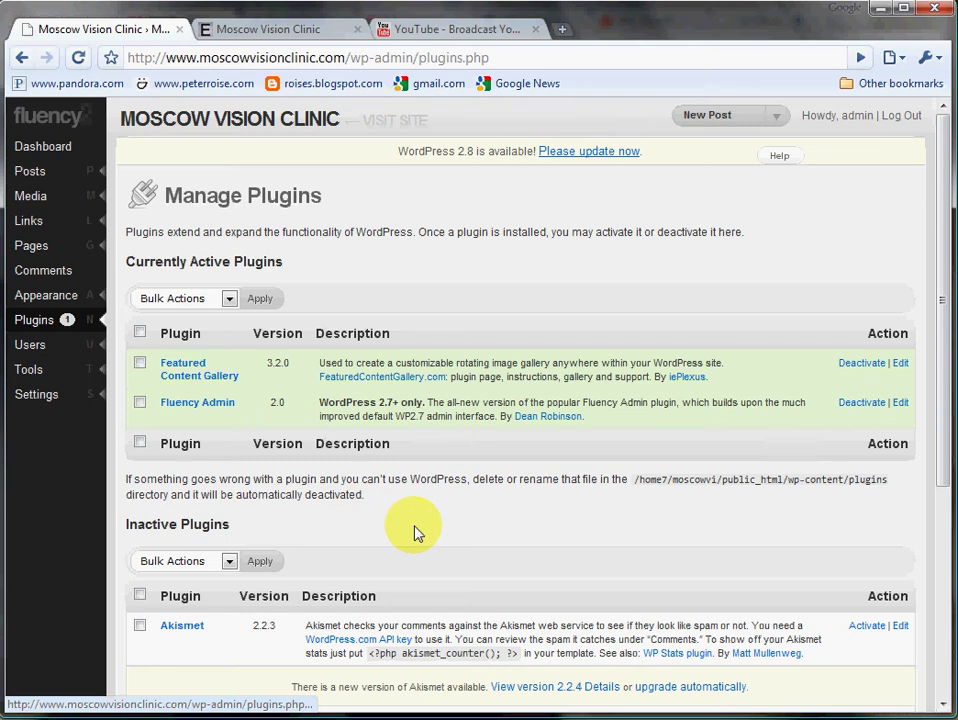
scroll(413, 532, down, 3)
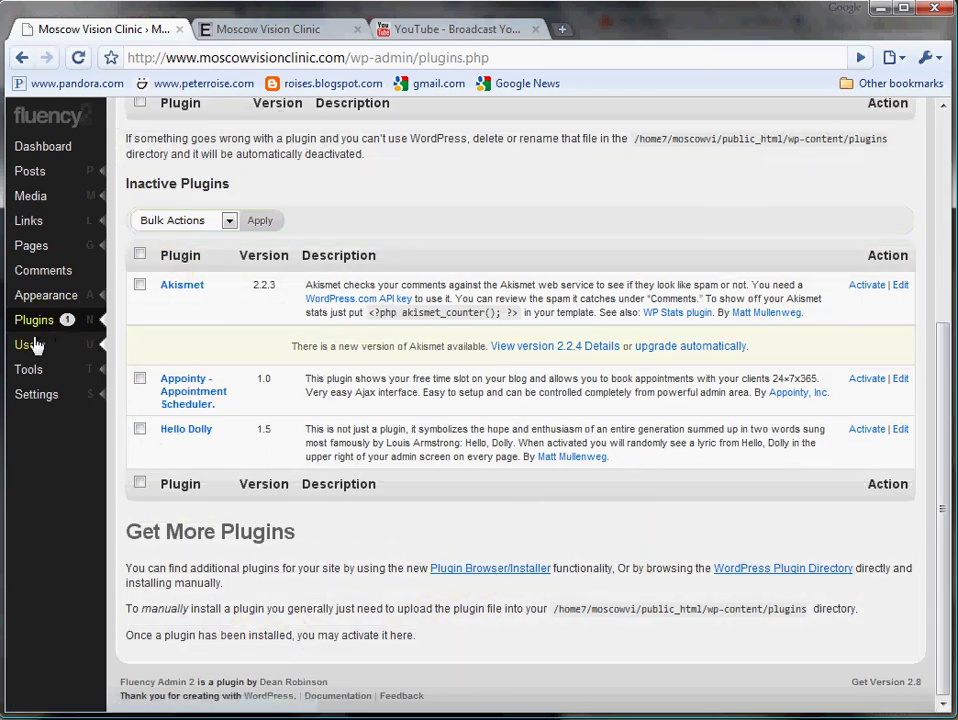
mouse_move(38, 353)
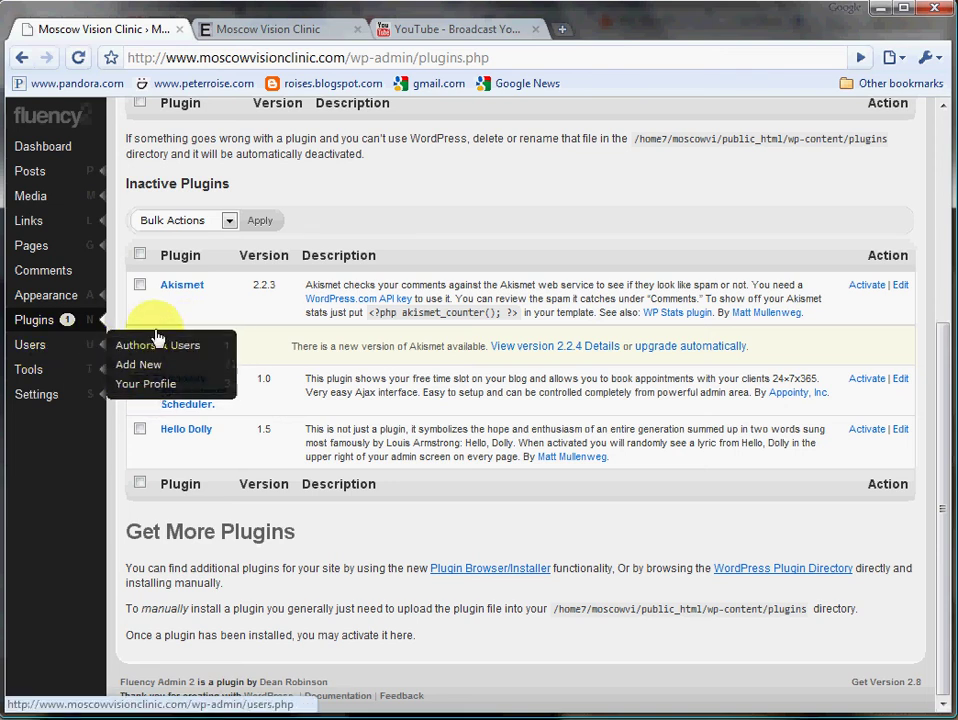
mouse_move(30, 380)
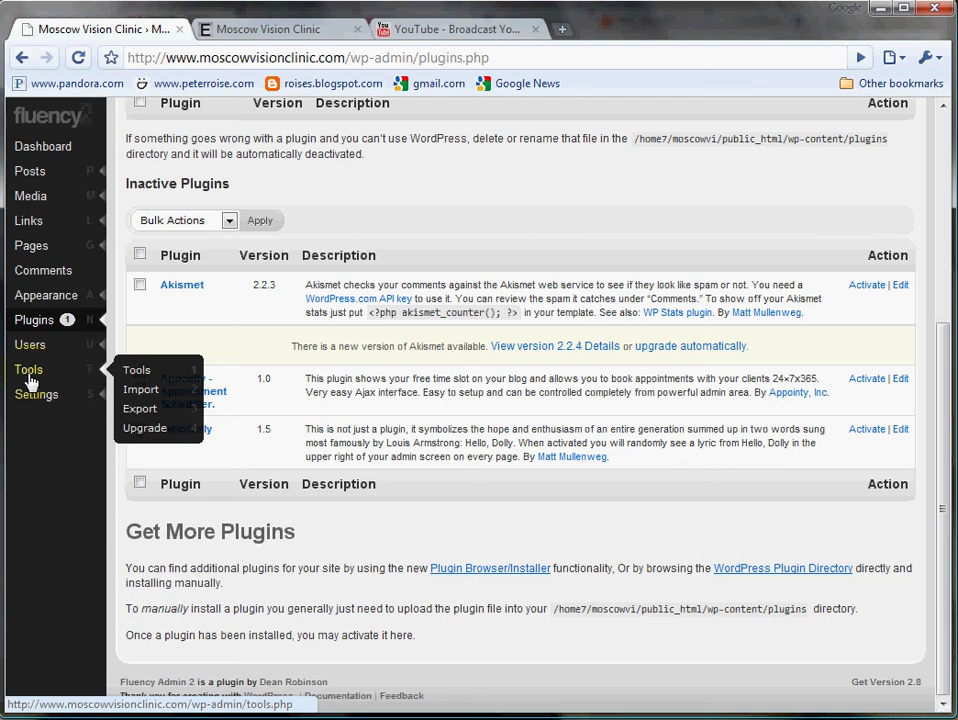
mouse_move(42, 405)
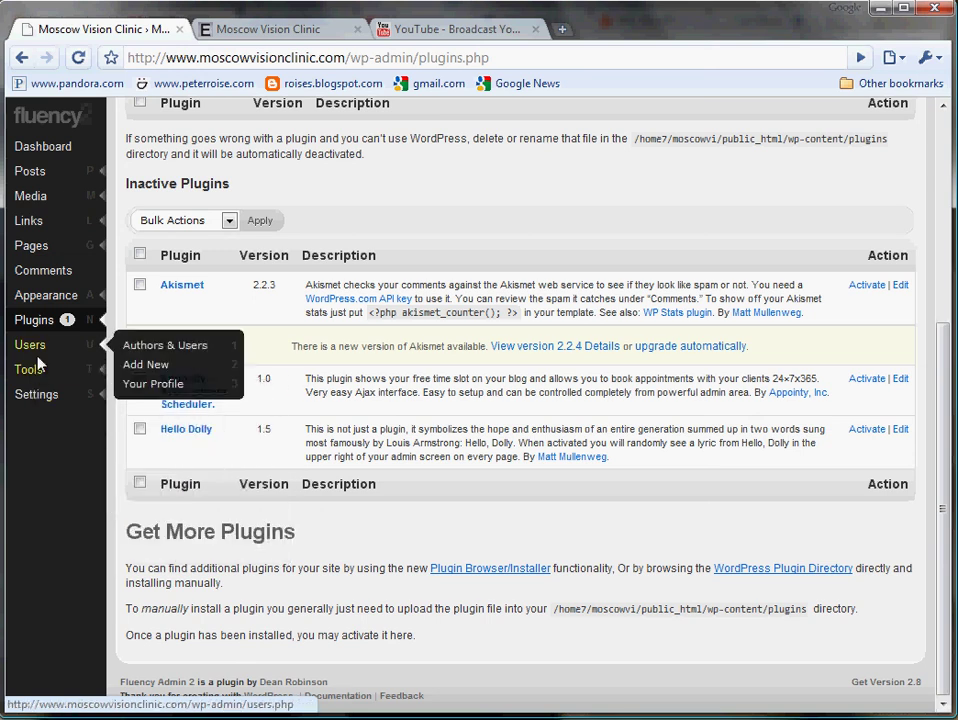
- Open the theme editor and examine the Corporate Blue WordPress Theme's style.css code and its list of theme files
mouse_move(66, 302)
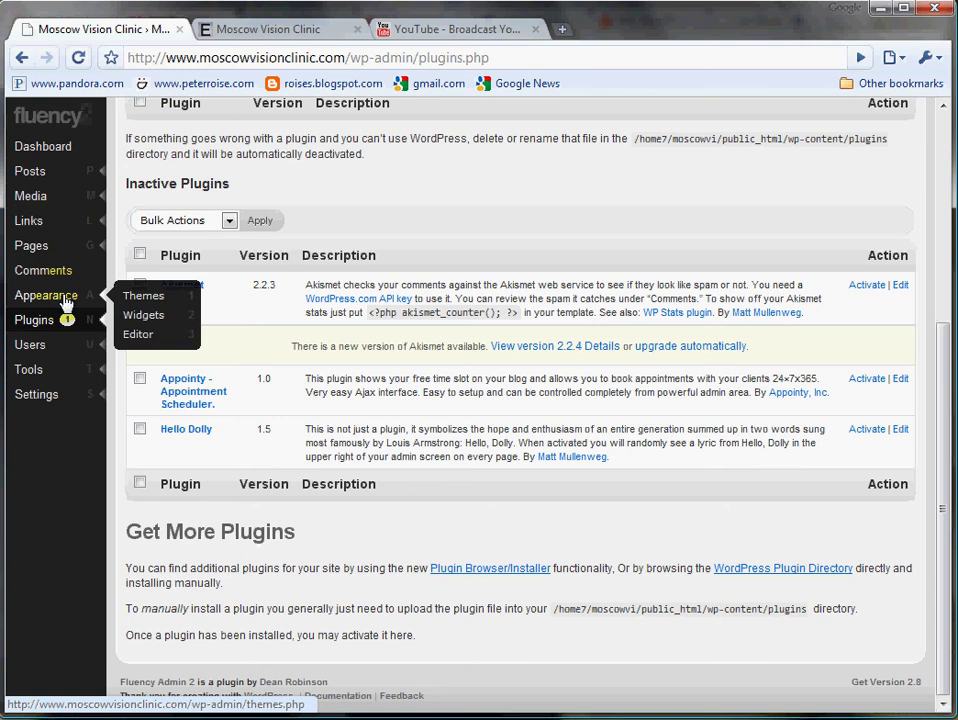
click(140, 335)
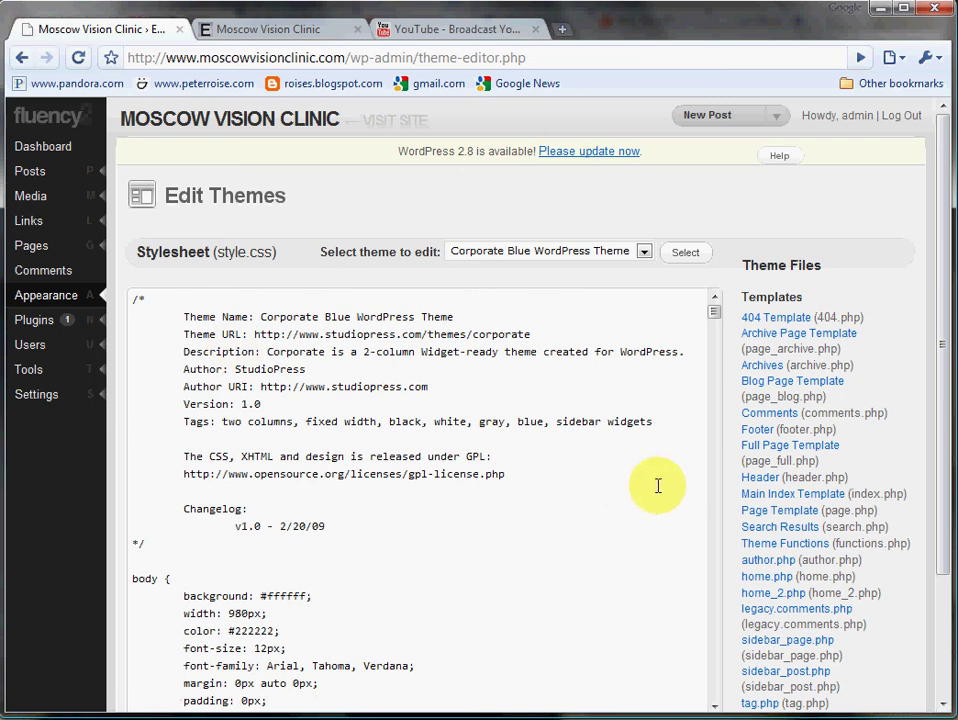
scroll(512, 484, down, 4)
scroll(512, 484, up, 4)
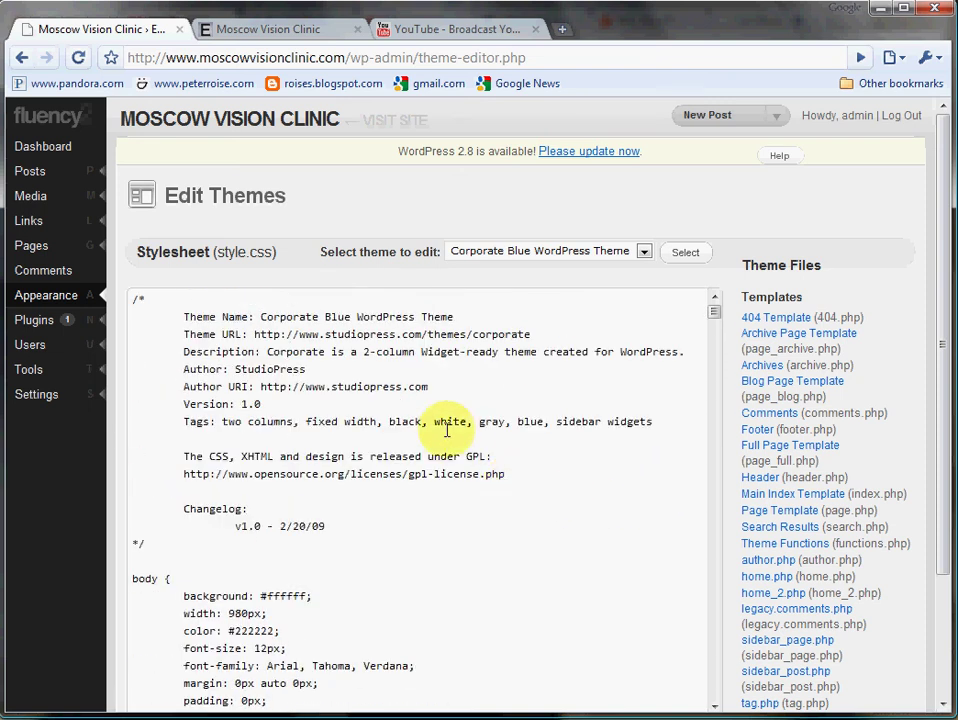
drag(943, 252, 941, 353)
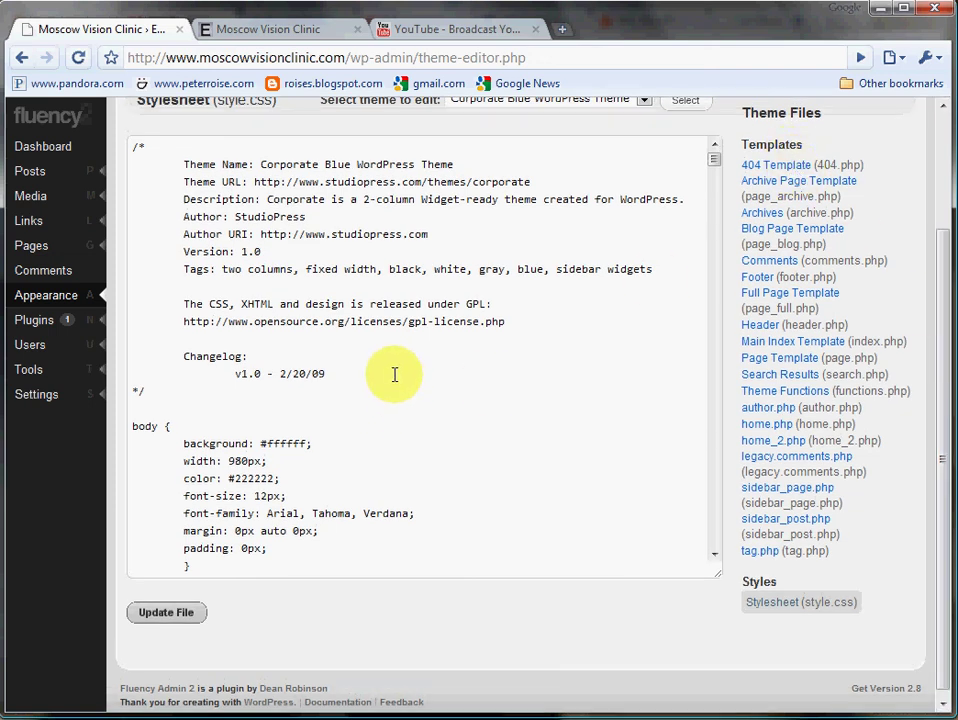
scroll(394, 375, up, 3)
scroll(512, 474, down, 8)
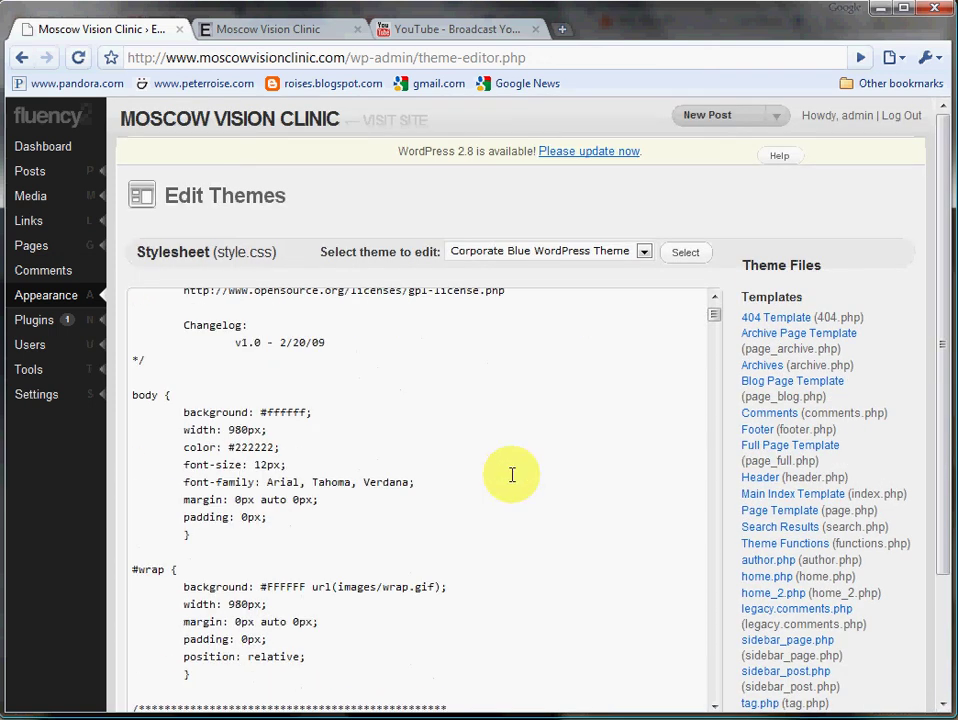
scroll(512, 474, down, 16)
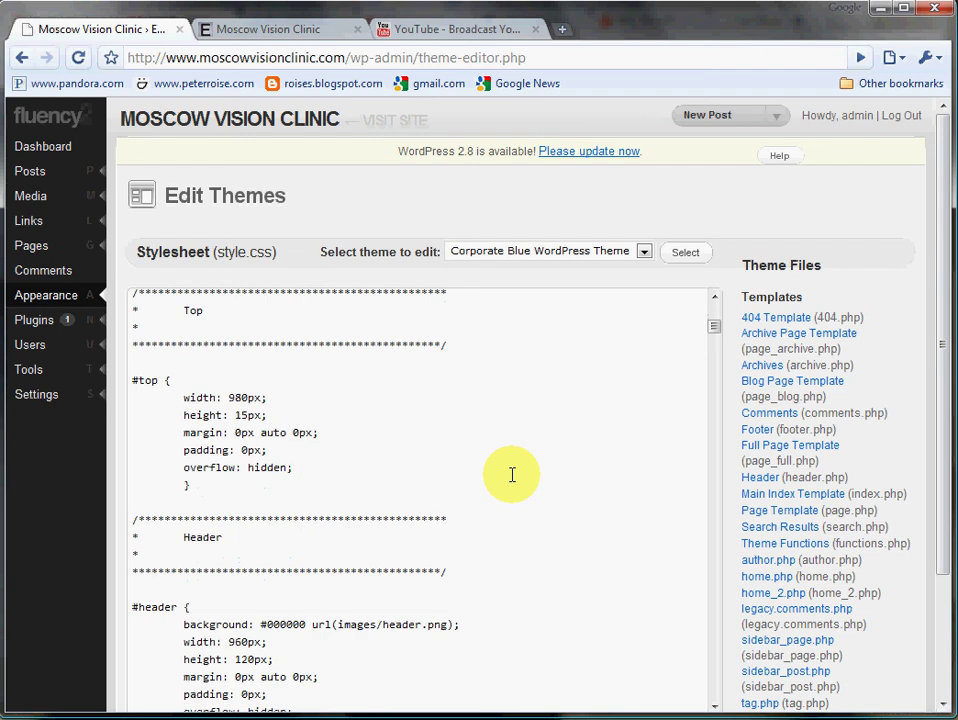
scroll(512, 474, down, 12)
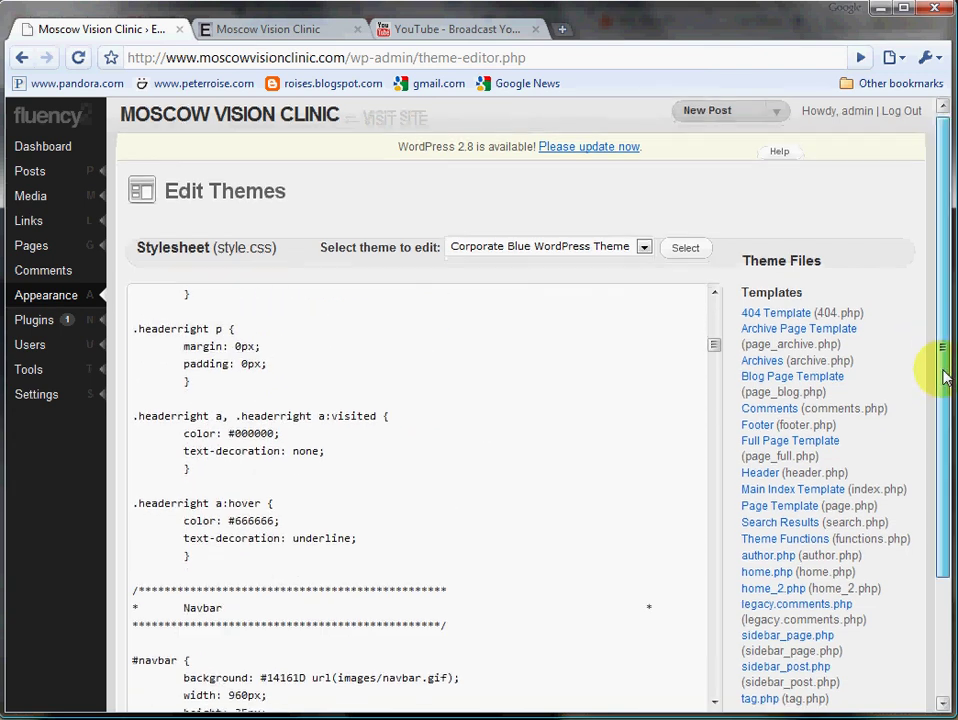
drag(943, 374, 945, 458)
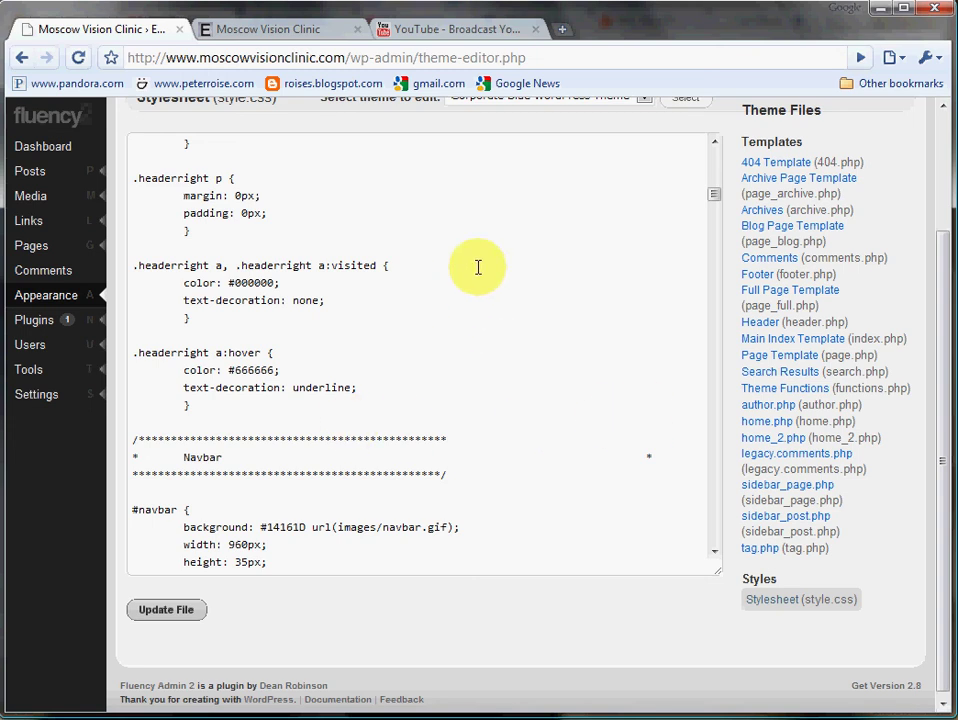
scroll(485, 393, down, 3)
scroll(520, 396, up, 9)
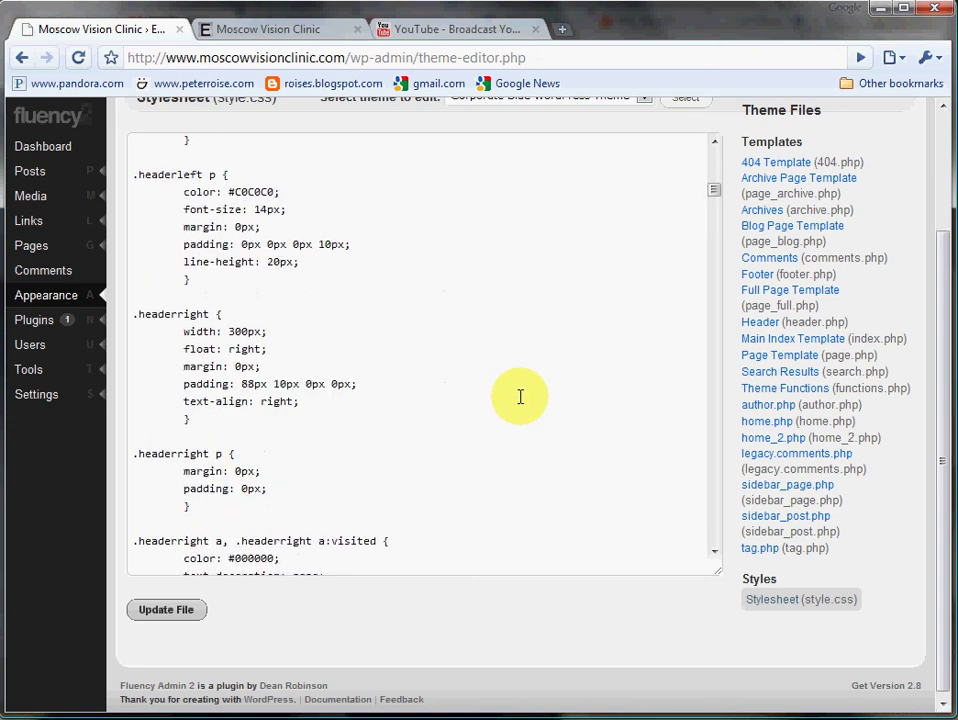
scroll(520, 396, up, 15)
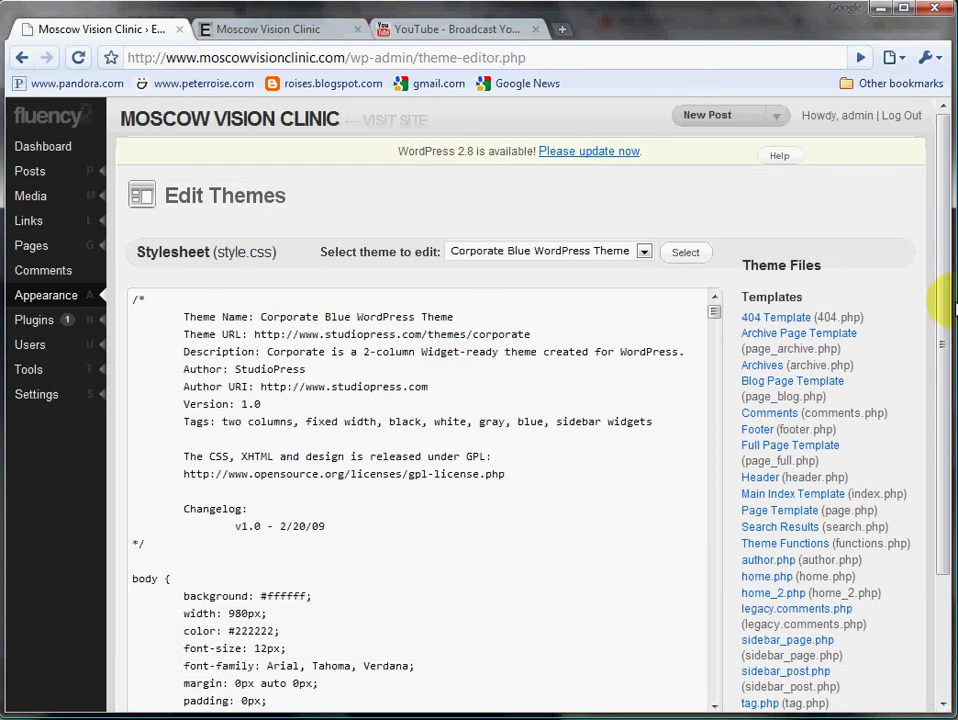
drag(939, 300, 932, 229)
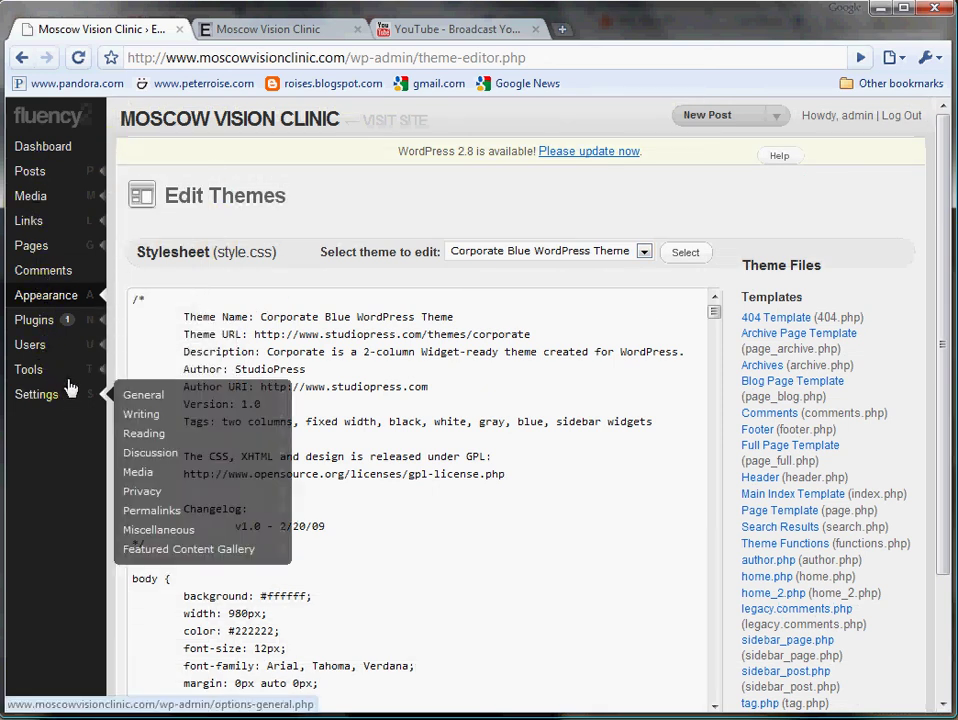
- Open the Media Library and look through the uploaded images and the actions available for img_9819web
mouse_move(61, 378)
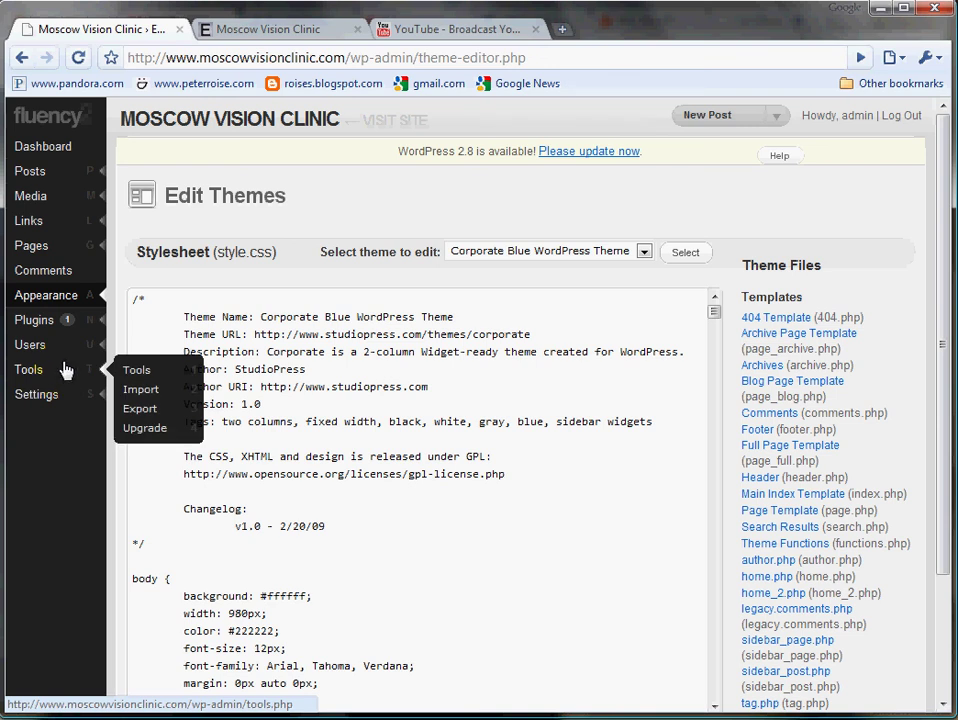
click(39, 205)
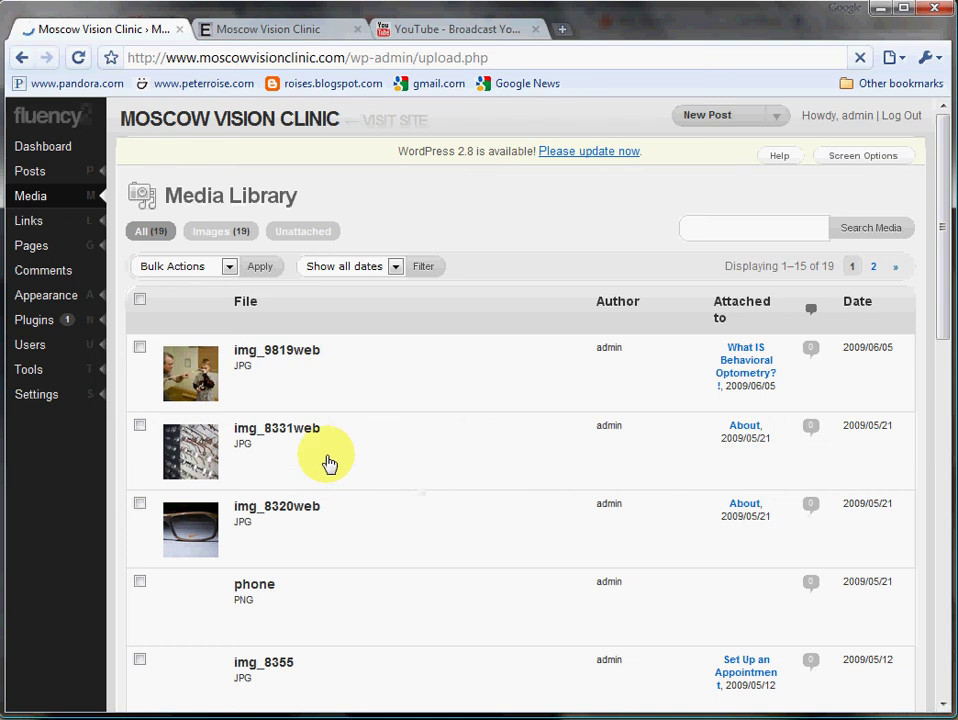
mouse_move(434, 453)
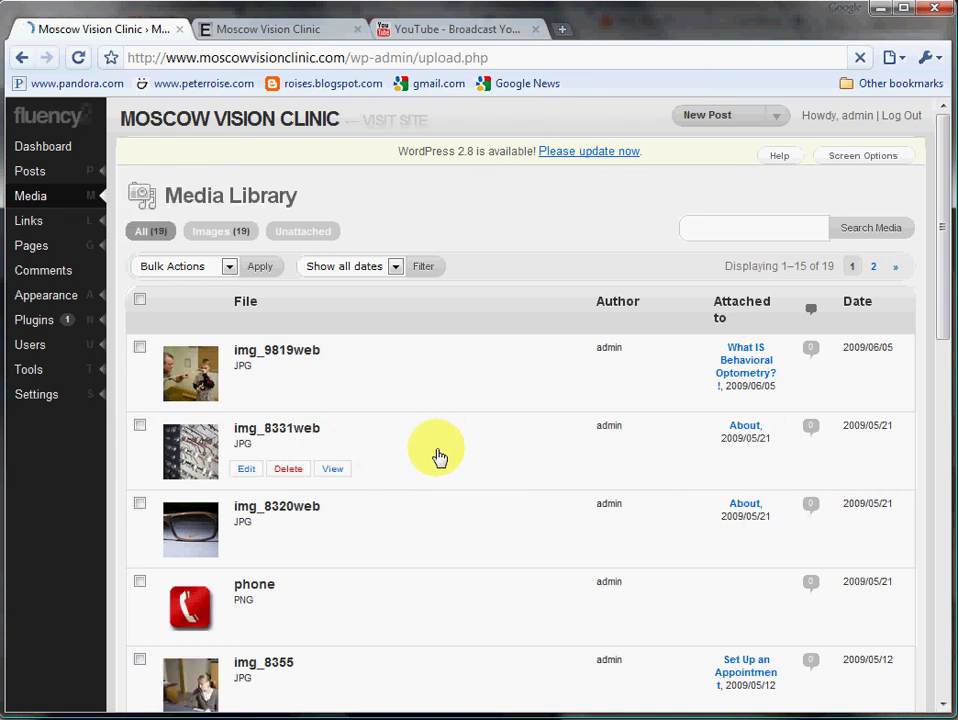
scroll(463, 487, down, 5)
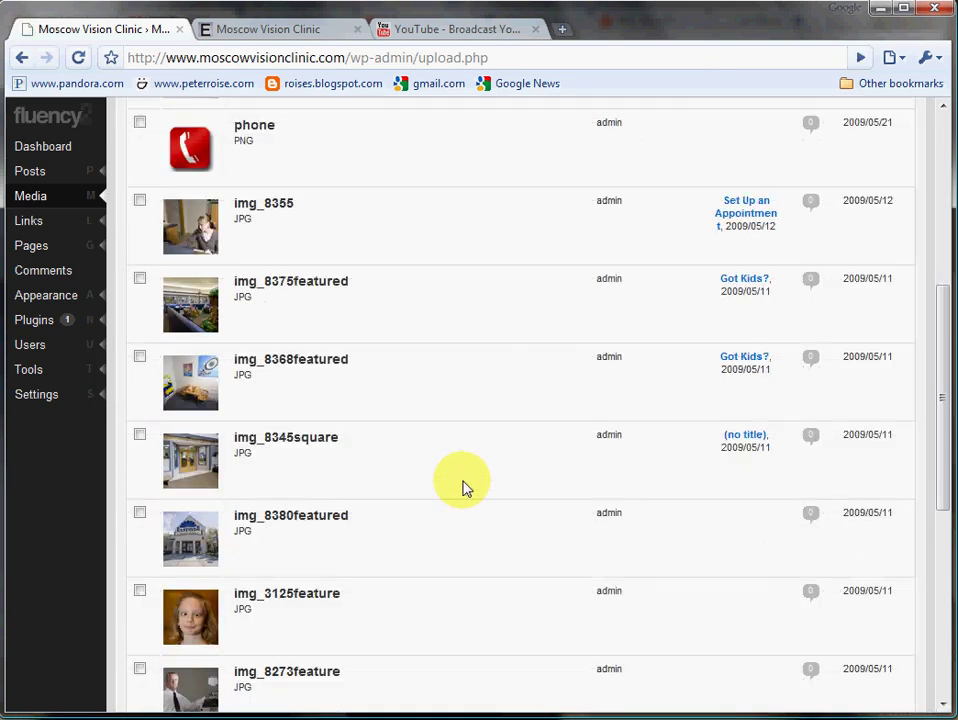
scroll(463, 487, up, 5)
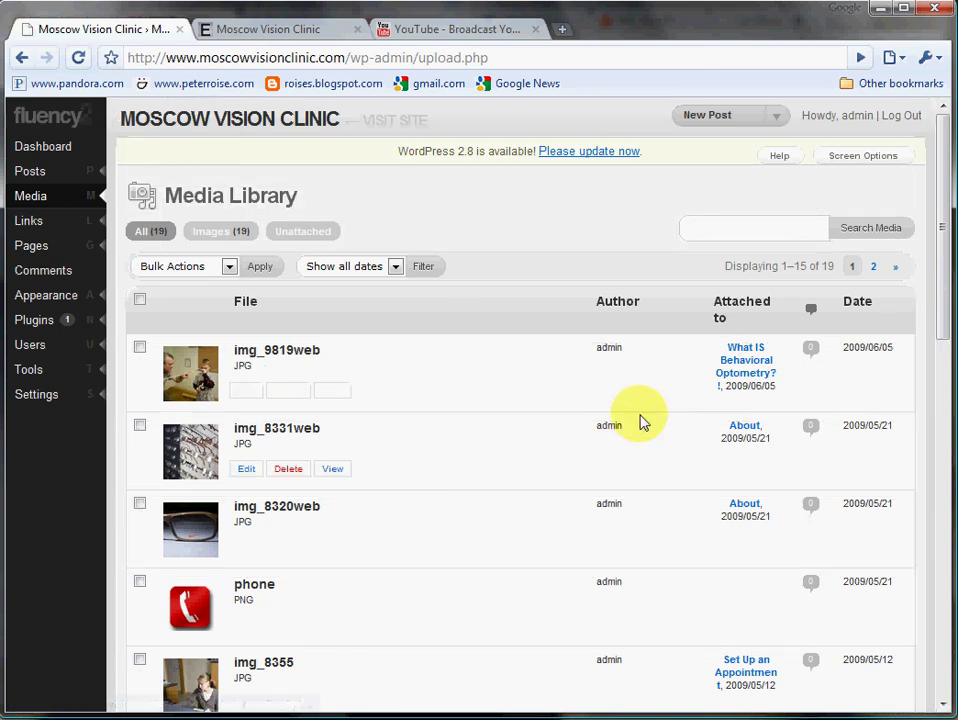
mouse_move(214, 360)
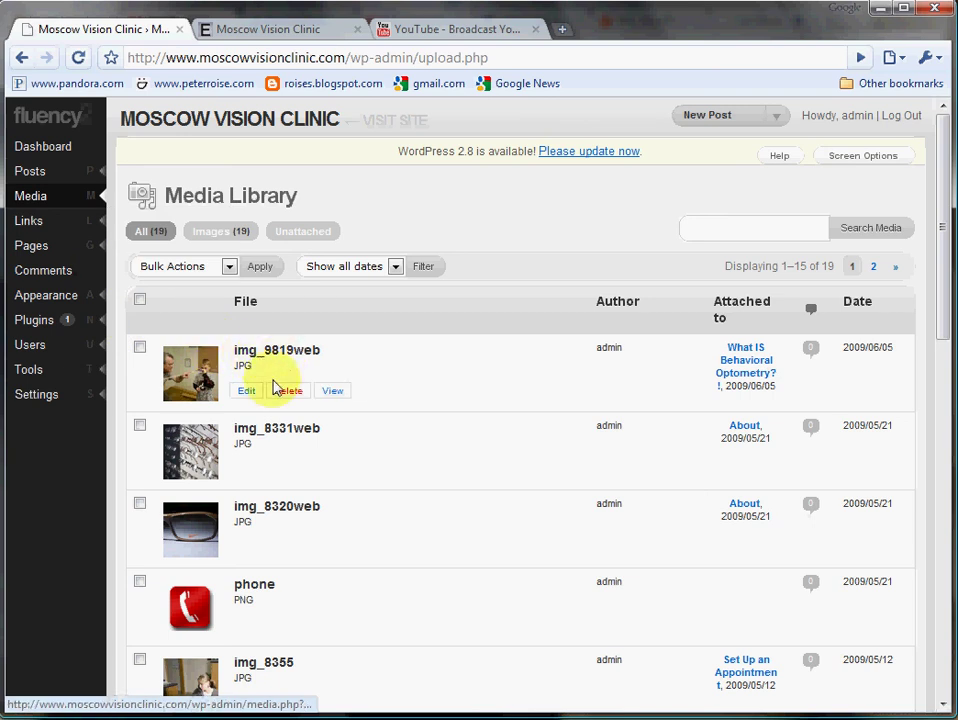
mouse_move(370, 428)
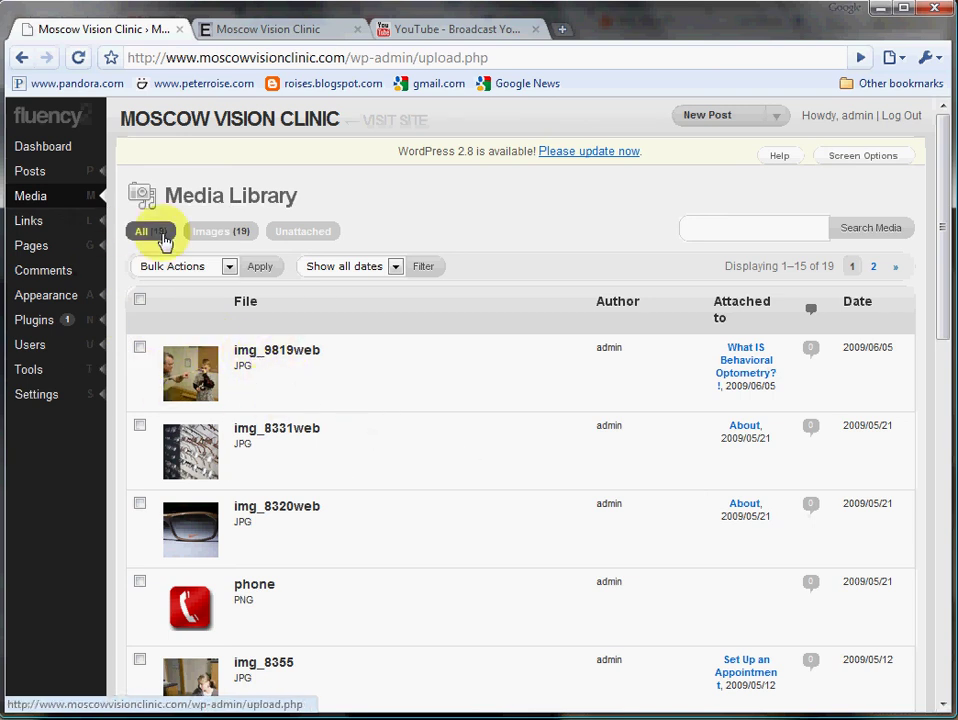
mouse_move(224, 388)
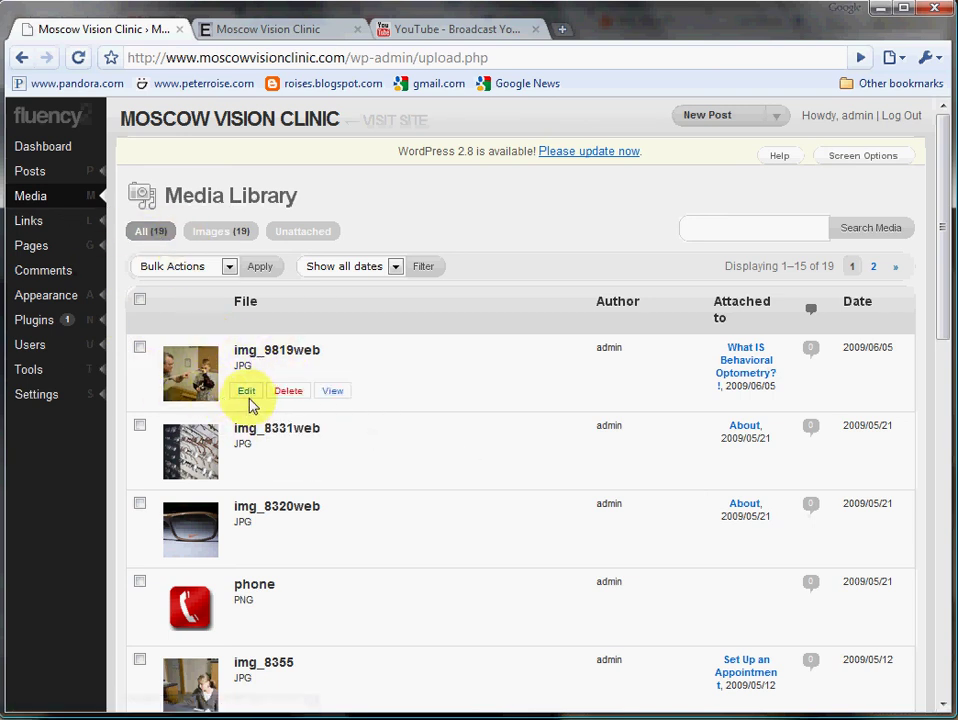